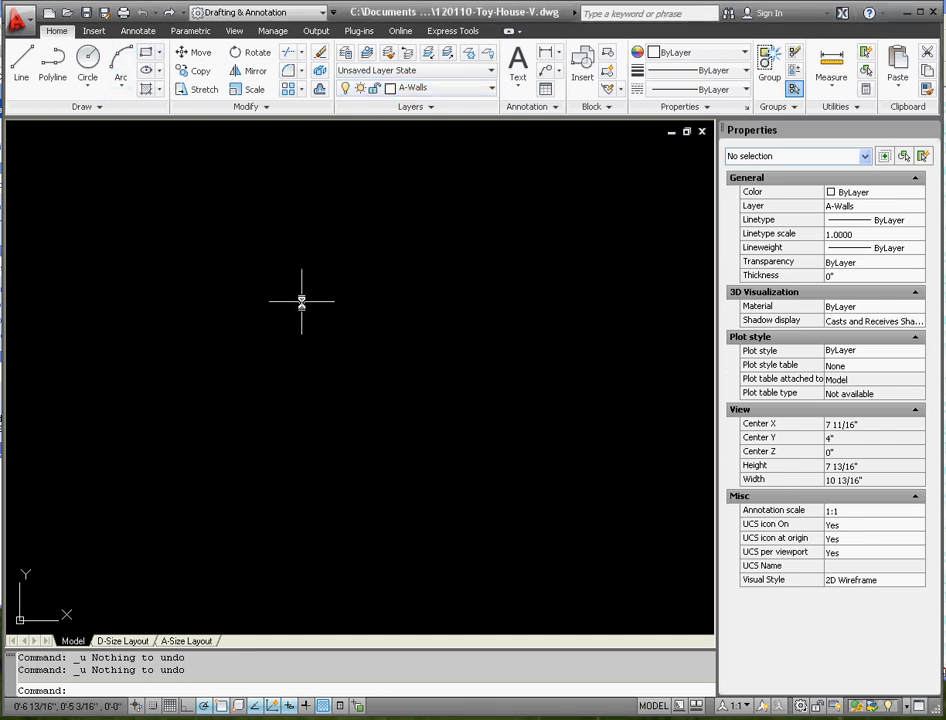
Step: Draw a rectangle 6" wide and 3" high in model space for the house walls
left_click(145, 56)
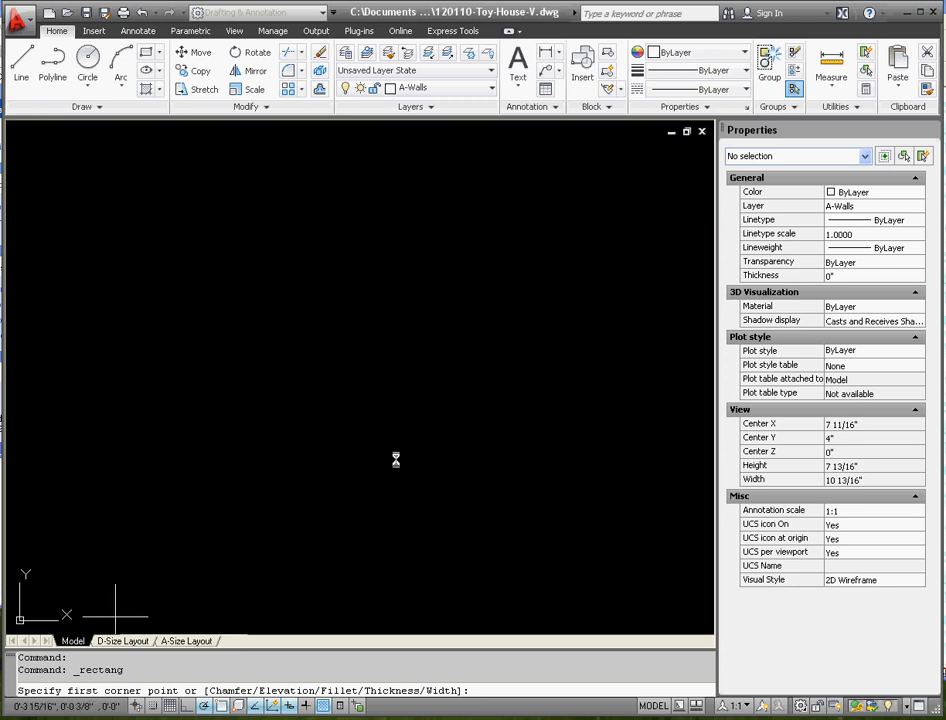
left_click(131, 455)
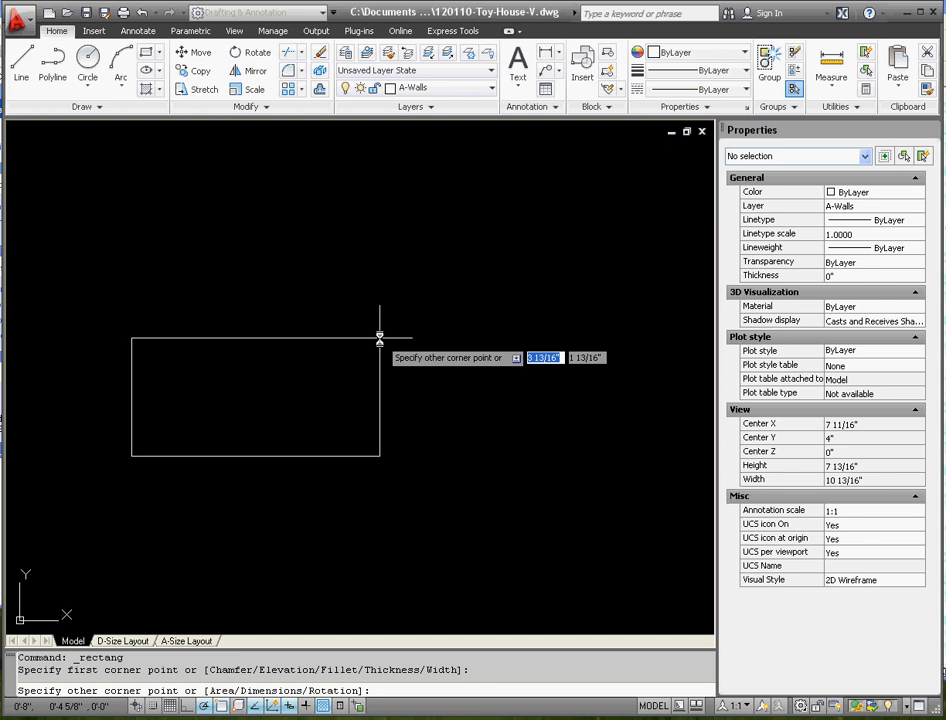
type("6")
key("Tab")
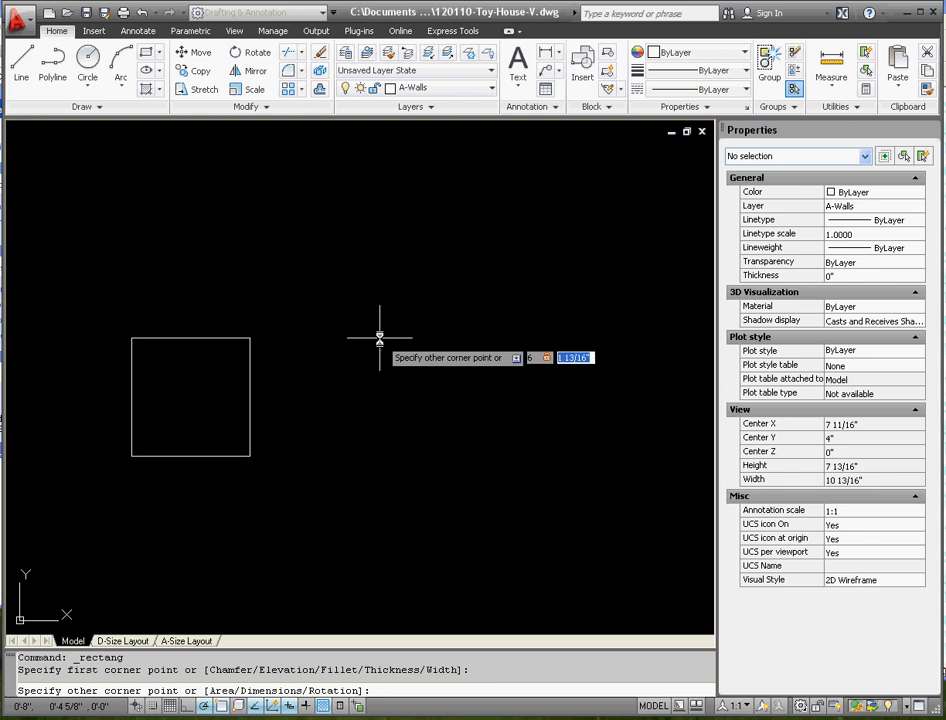
type("3")
key("Return")
scroll(448, 331, "down", 2)
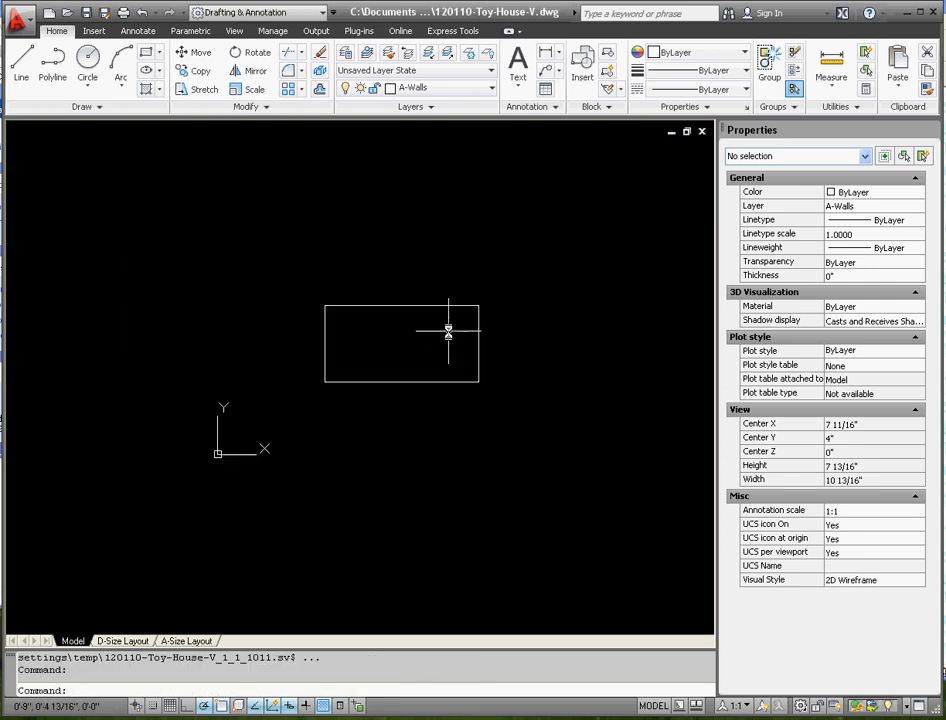
scroll(423, 326, "up", 2)
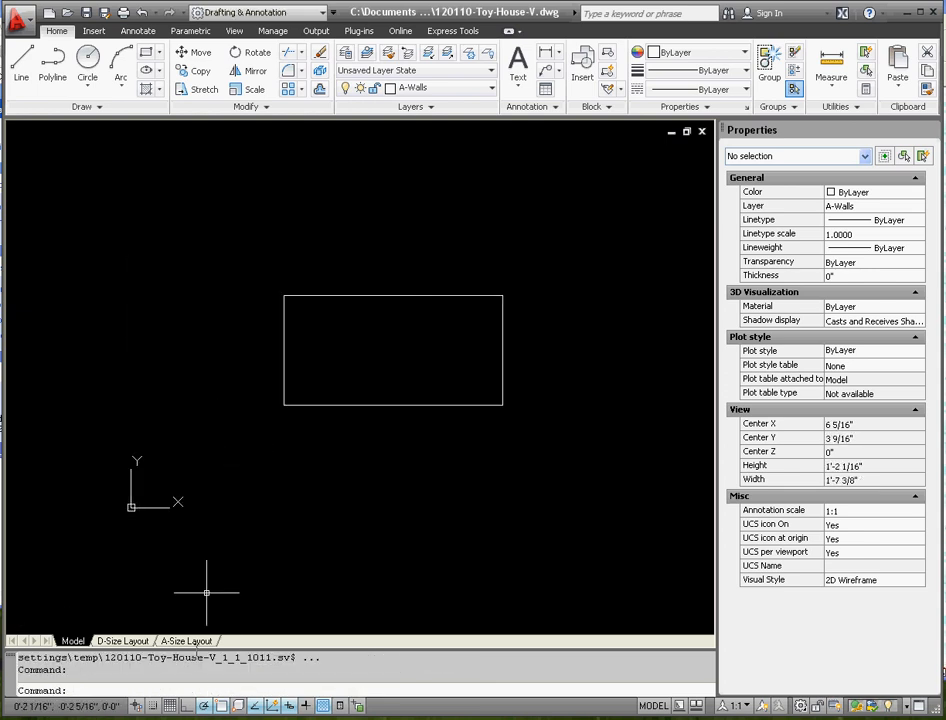
Step: Switch to the A-Size Layout and adjust the rectangle's view inside the viewport, returning to paper space
left_click(187, 640)
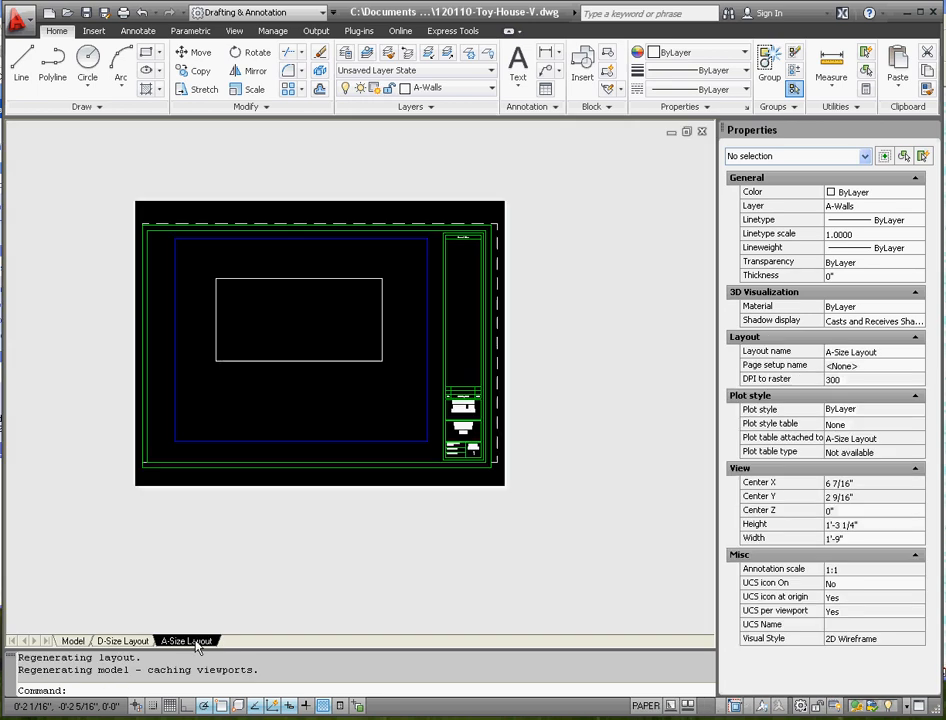
double_click(305, 397)
scroll(310, 399, "down", 2)
scroll(401, 410, "up", 1)
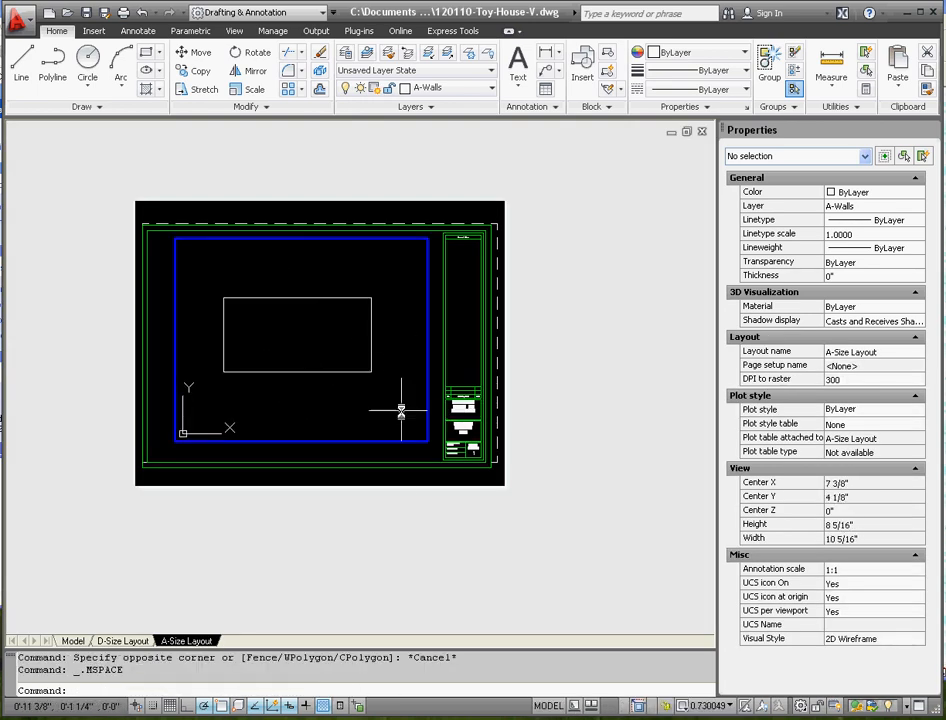
double_click(404, 453)
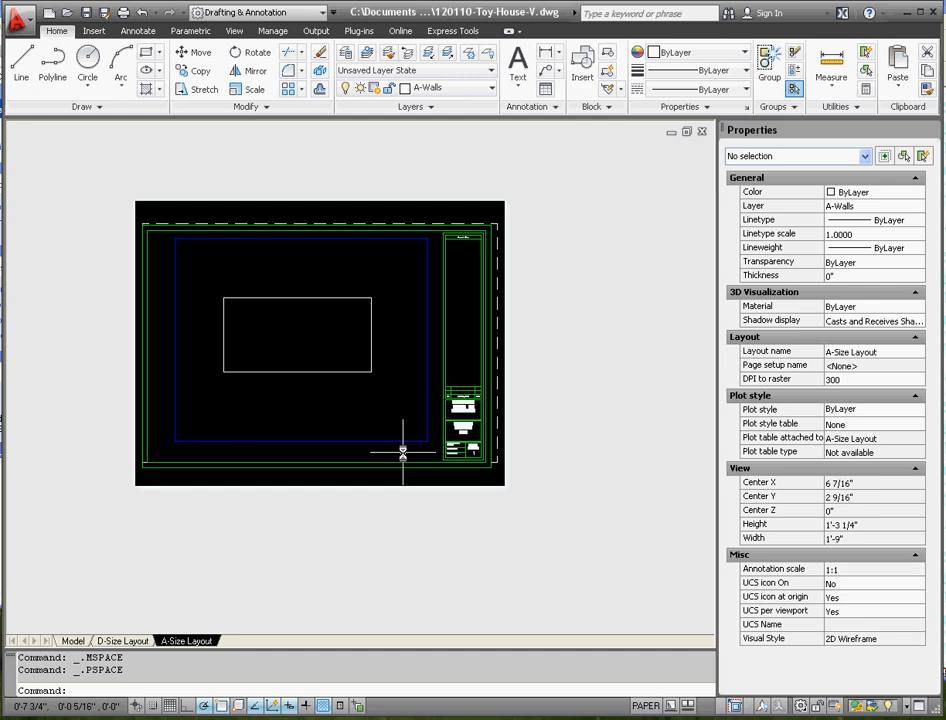
Step: Set the standard scale of the A-Size Layout's viewport to 1'-0" = 1'-0"
left_click(352, 450)
left_click(348, 433)
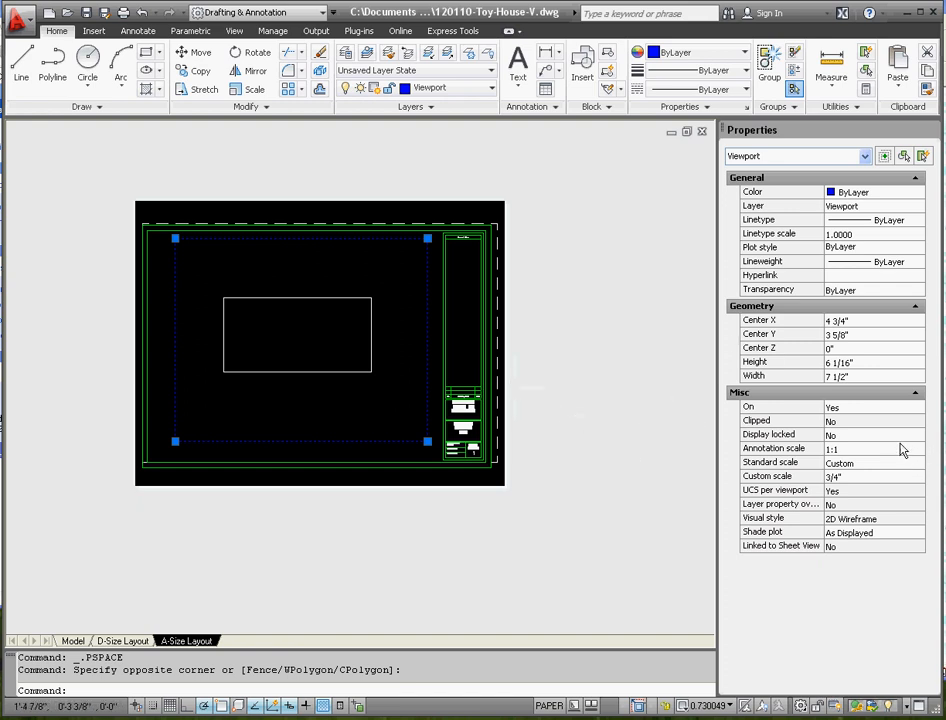
left_click(862, 468)
left_click(865, 467)
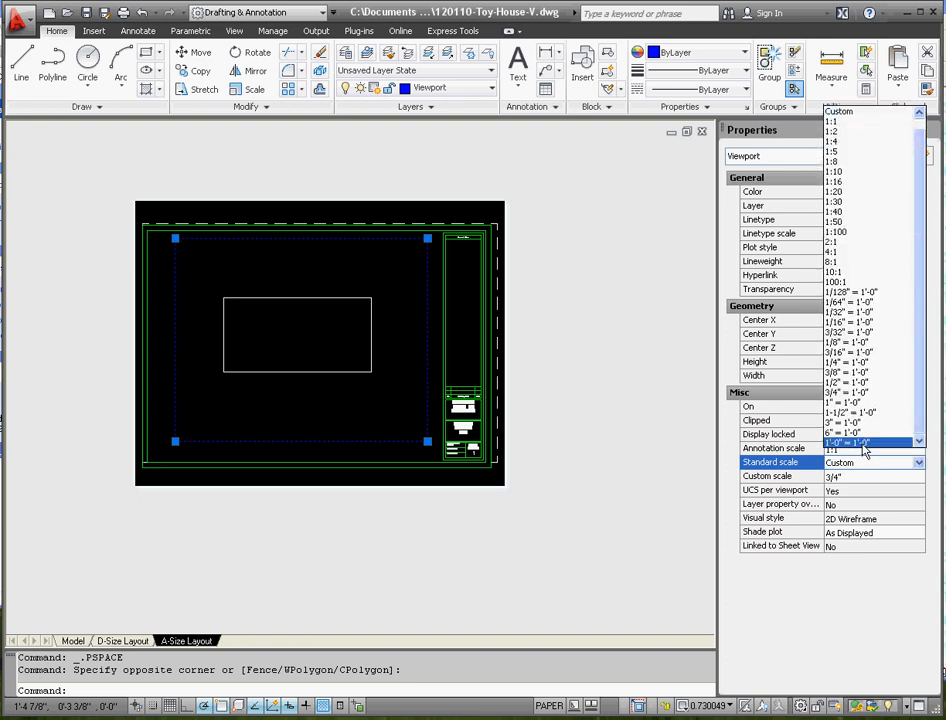
left_click(862, 442)
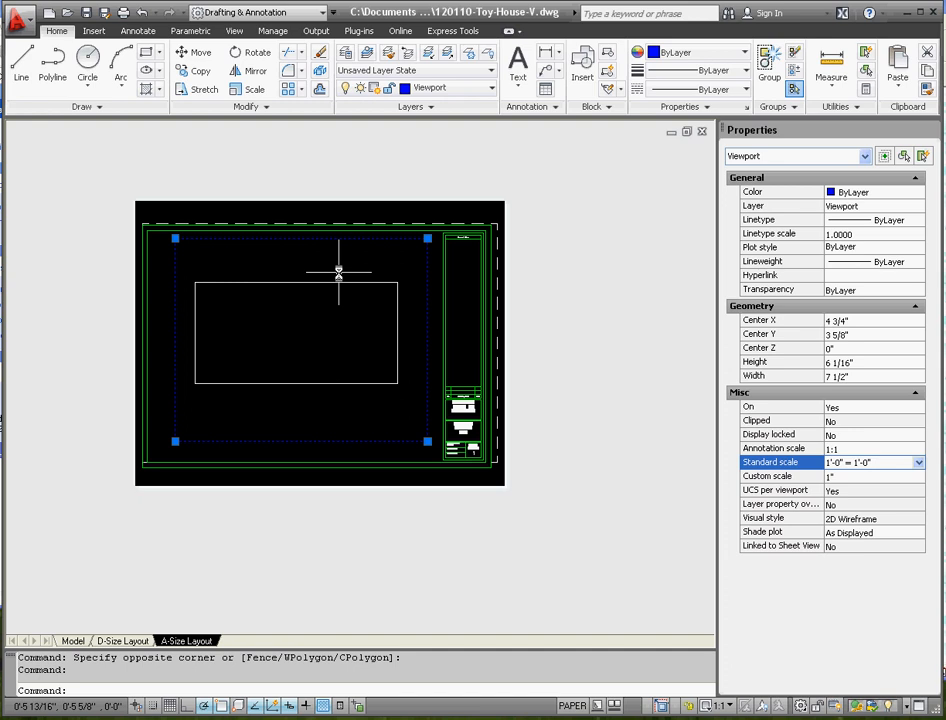
Step: Set the viewport's standard scale to 6" = 1'-0" and lock its display
left_click(889, 464)
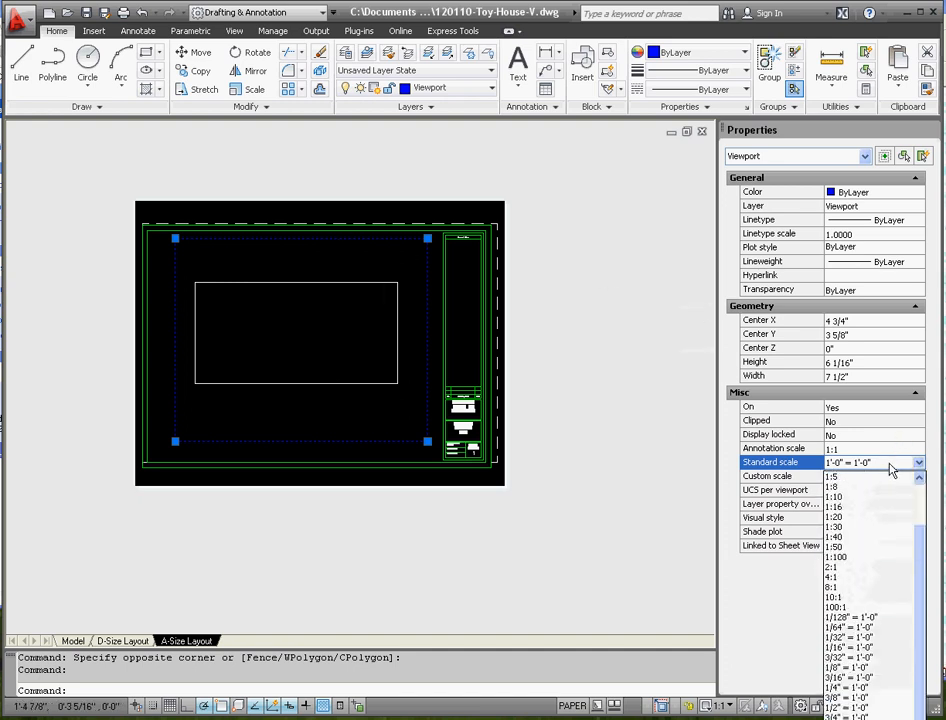
left_click(846, 718)
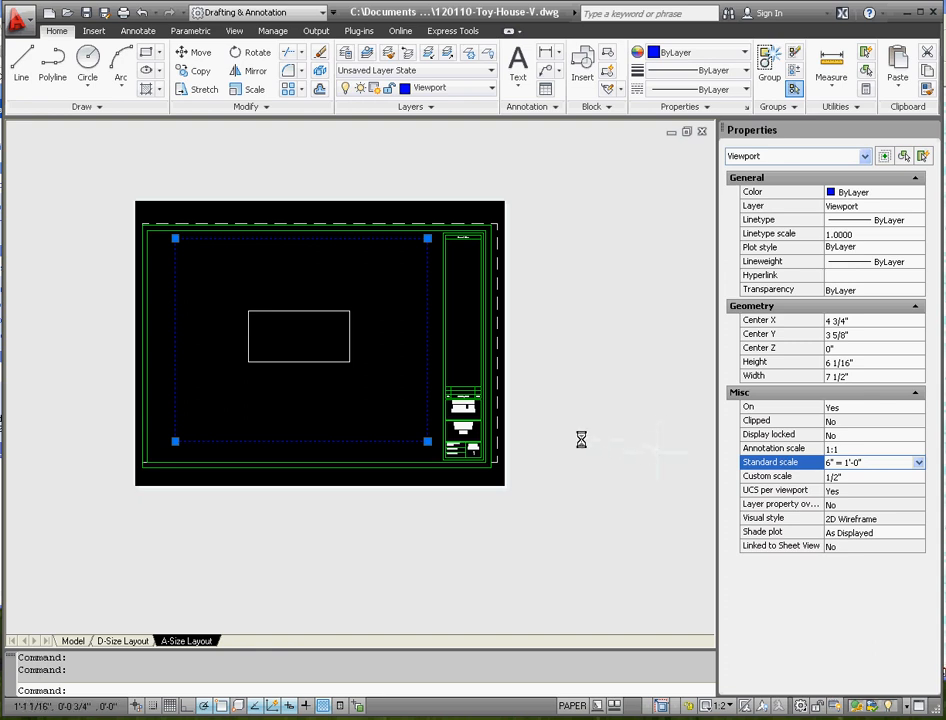
left_click(853, 435)
left_click(853, 435)
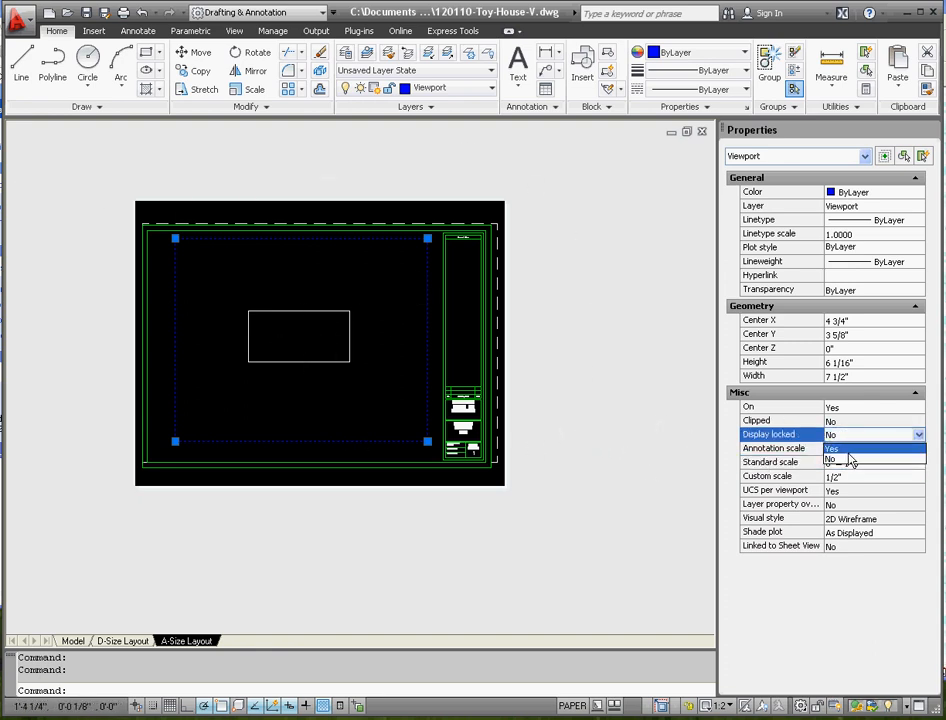
left_click(840, 449)
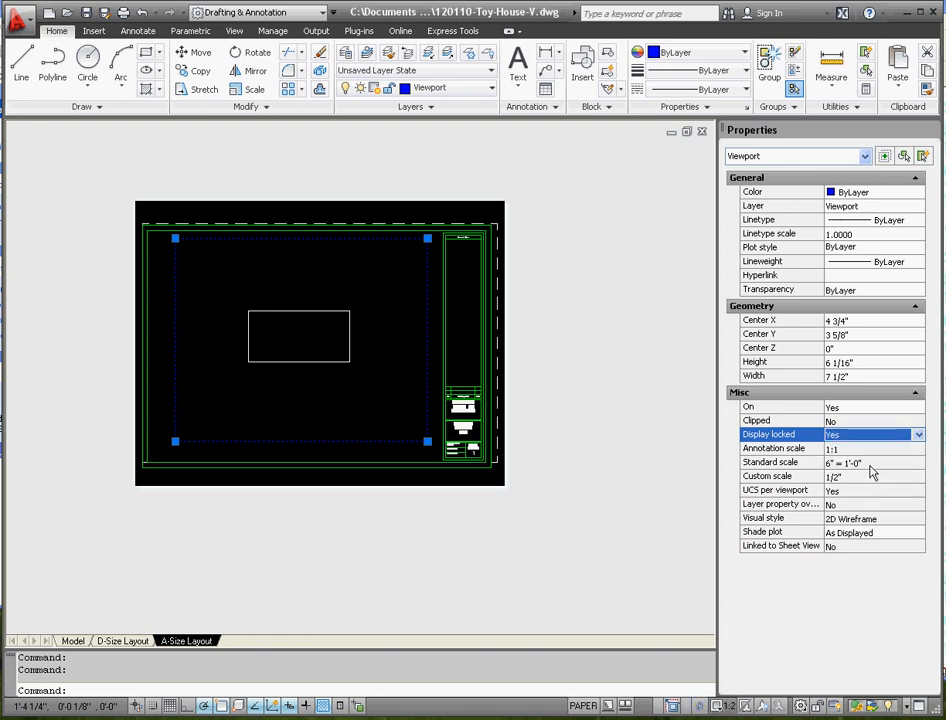
left_click(870, 464)
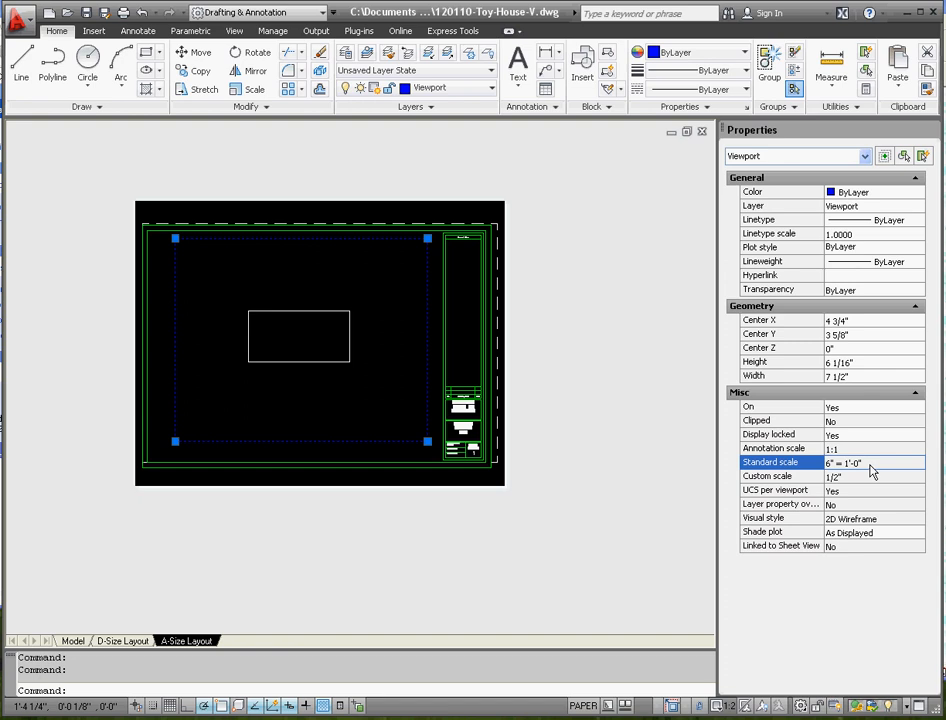
Step: Return to model space and explode the wall rectangle into separate lines
left_click(74, 641)
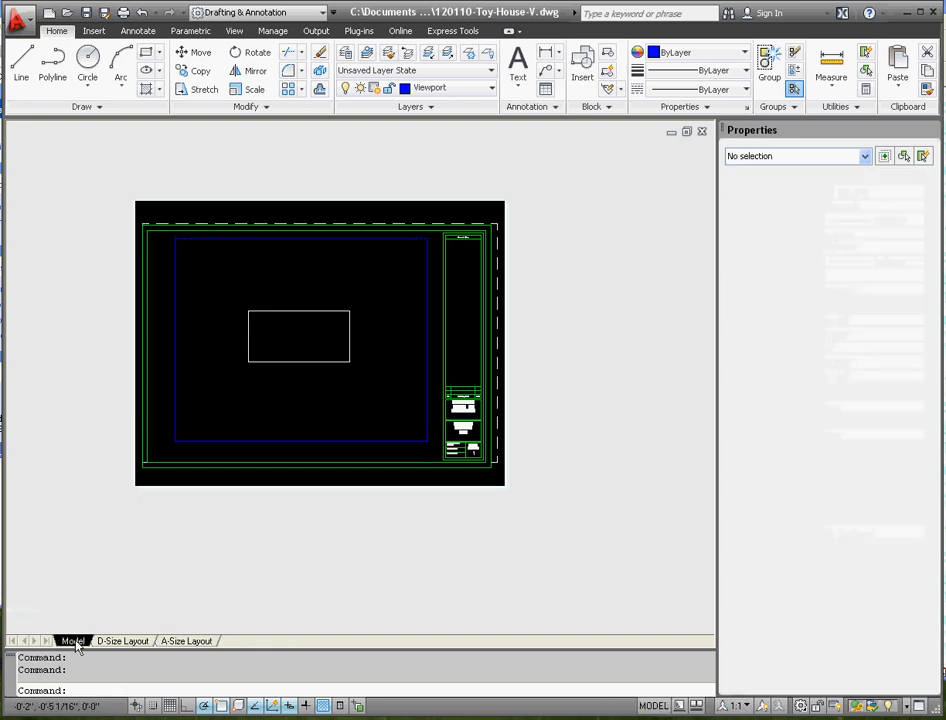
left_click(401, 321)
left_click(348, 245)
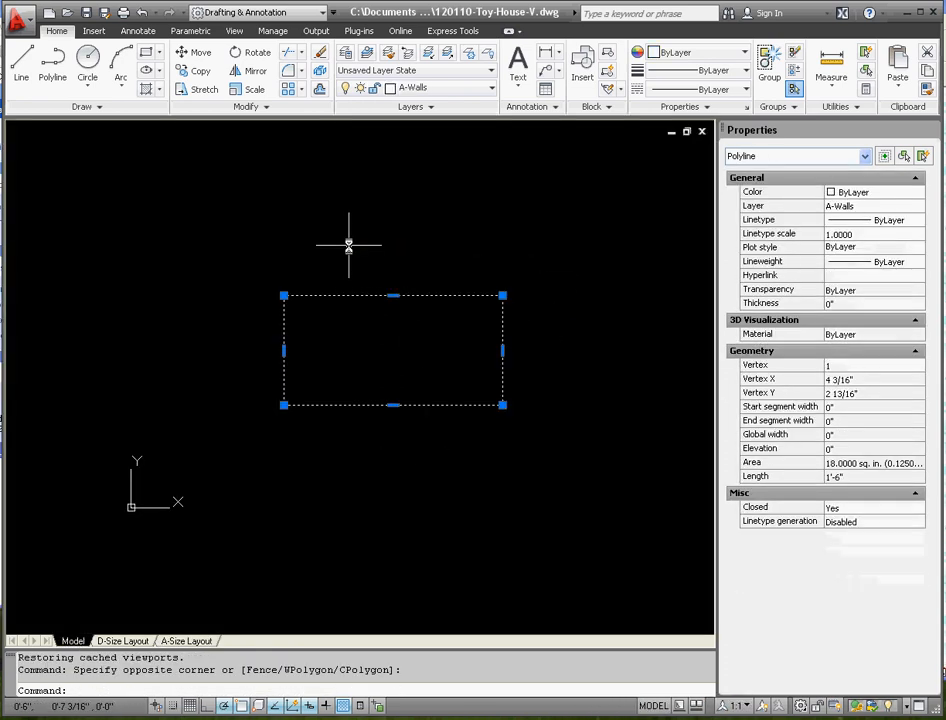
left_click(390, 304)
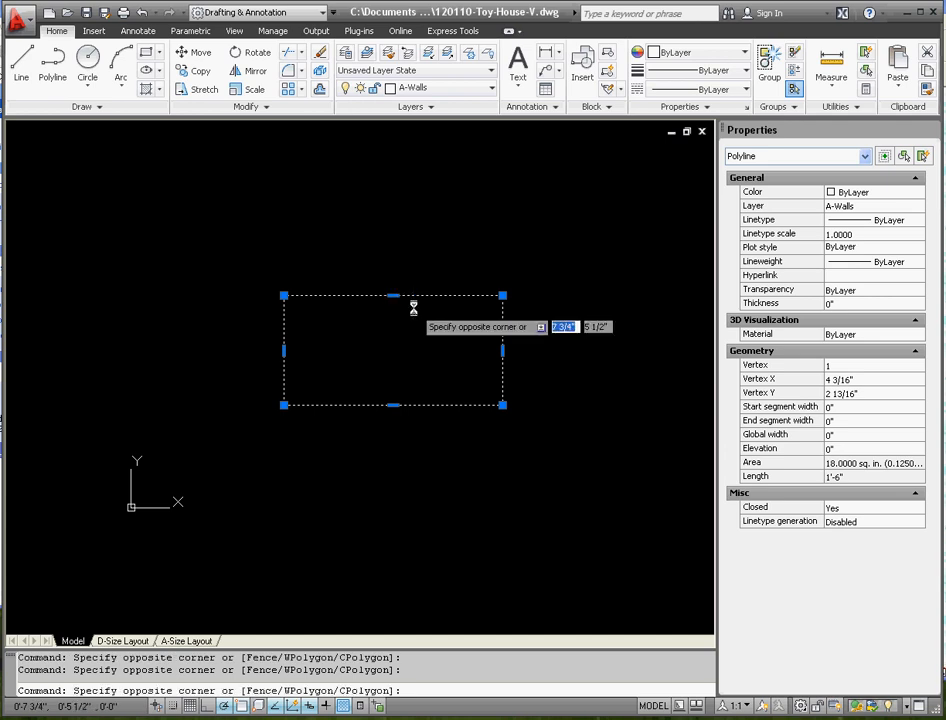
left_click(376, 247)
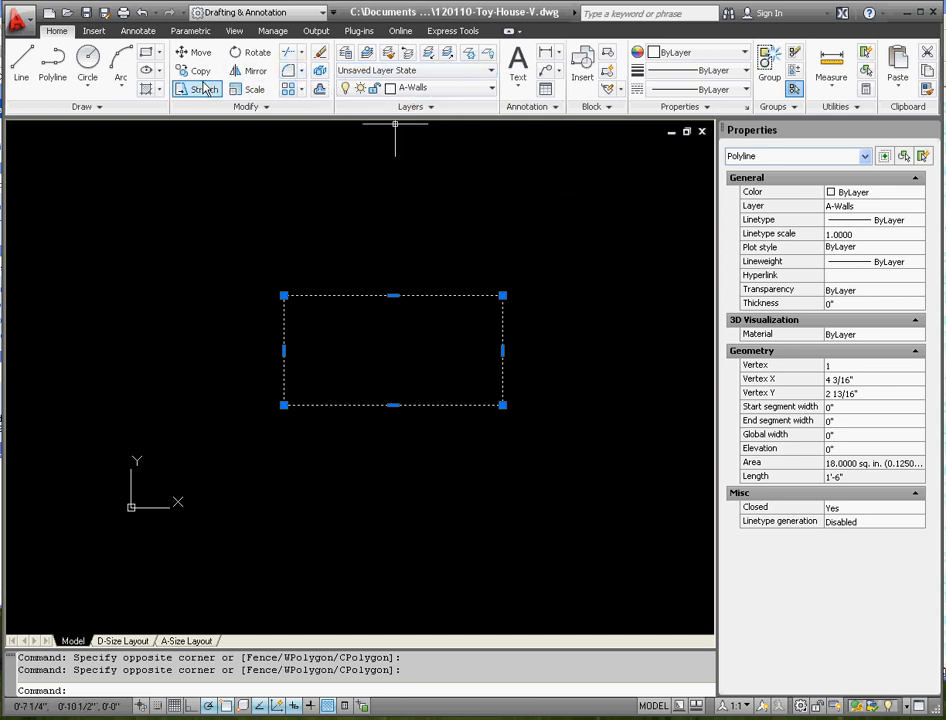
left_click(319, 73)
Step: Delete the upper horizontal line of the exploded rectangle
left_click(436, 308)
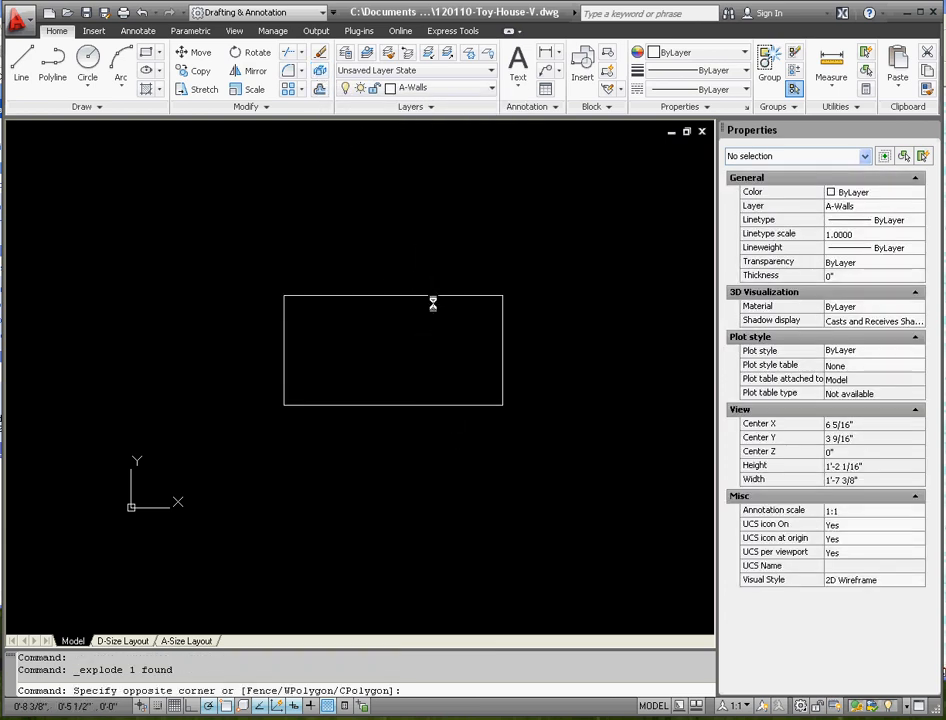
left_click(433, 280)
scroll(517, 302, "up", 5)
scroll(545, 322, "down", 4)
scroll(372, 346, "up", 5)
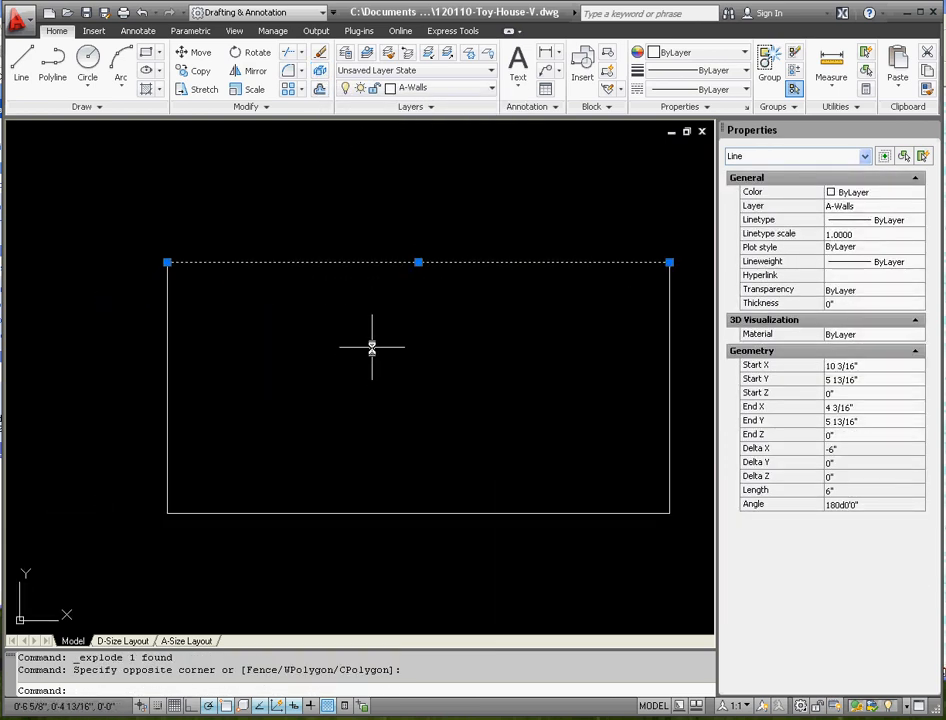
scroll(359, 347, "down", 3)
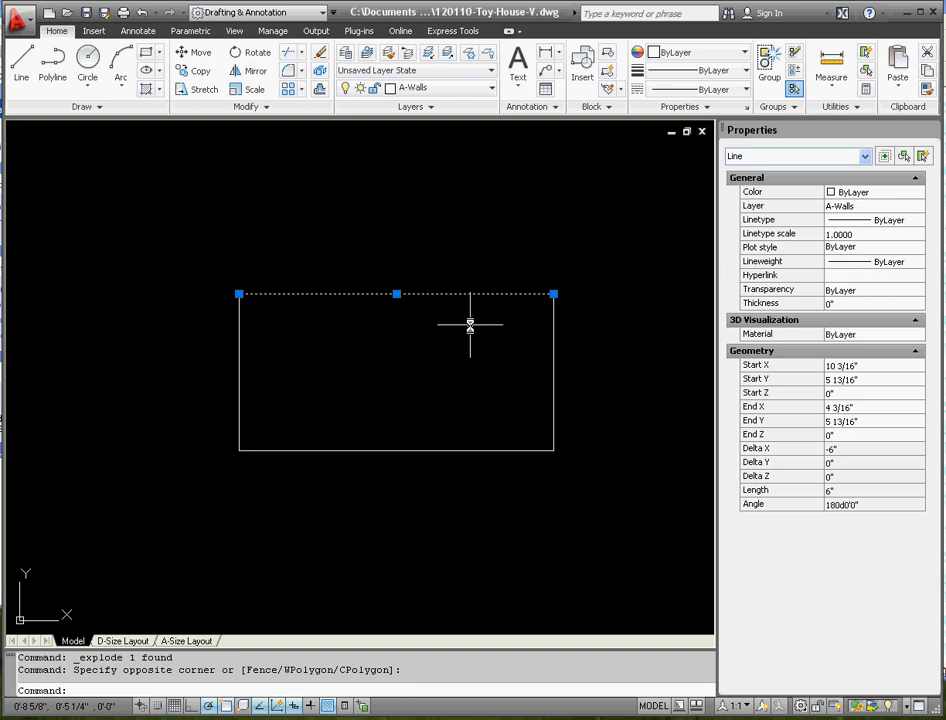
key("Delete")
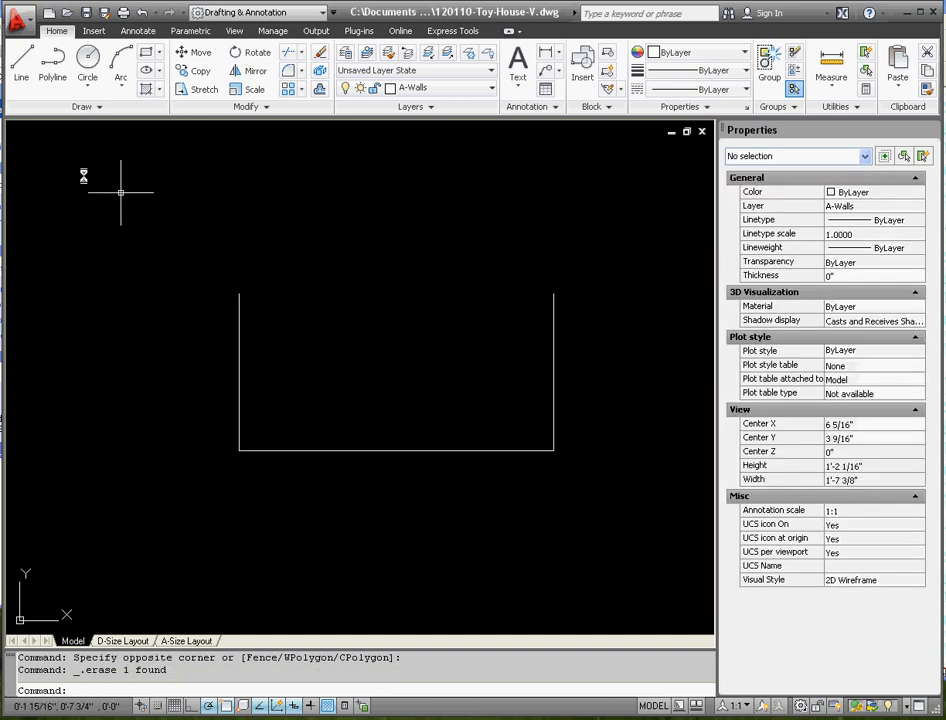
Step: Draw an 8" horizontal line above the open-topped wall outline
left_click(21, 62)
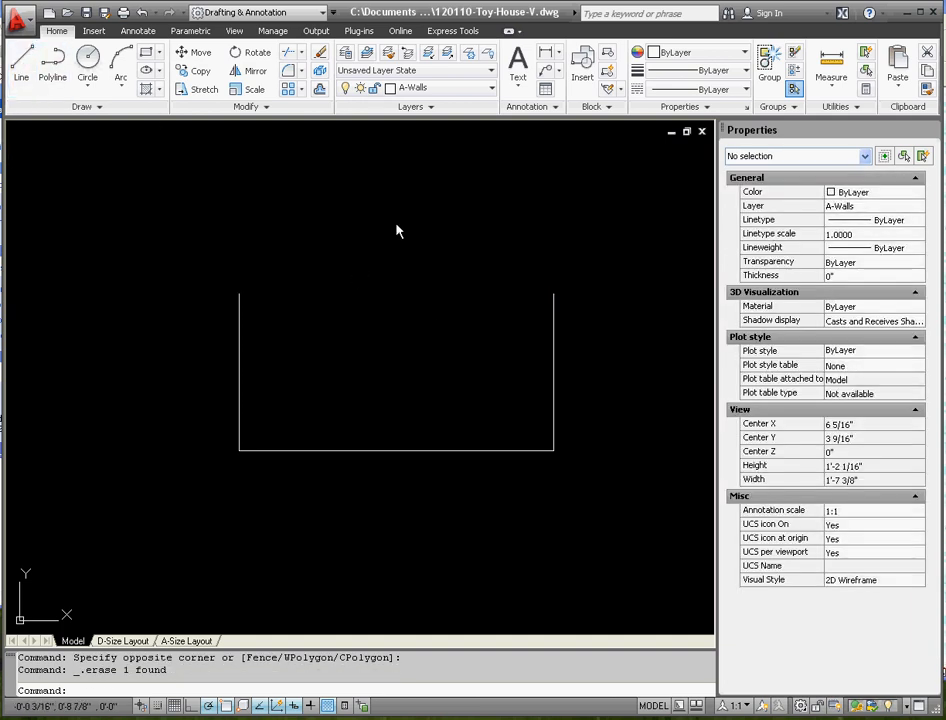
left_click(253, 244)
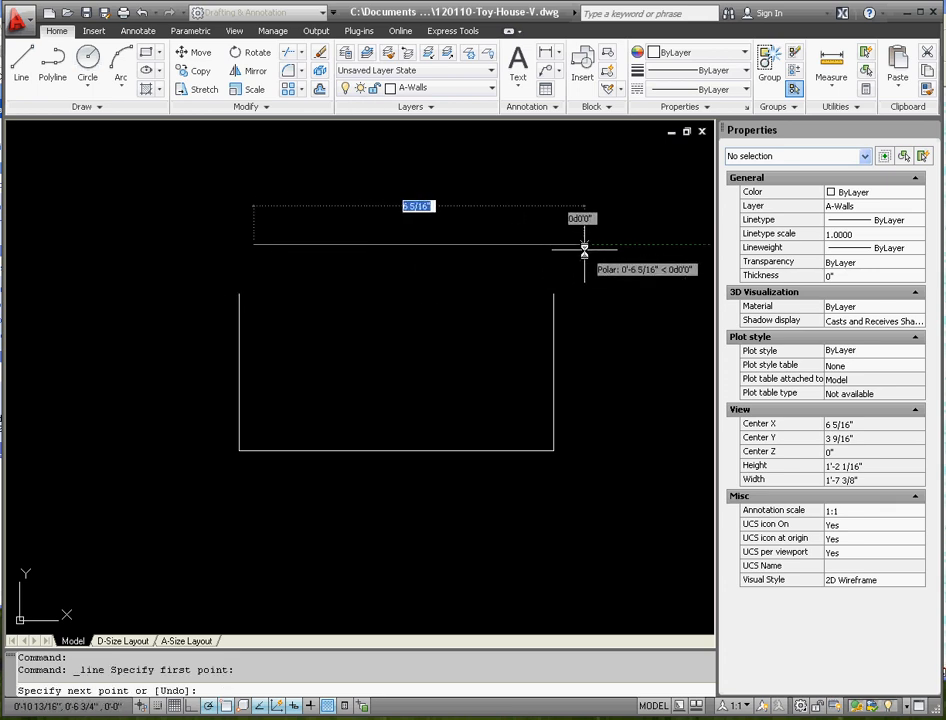
type("8")
key("Return")
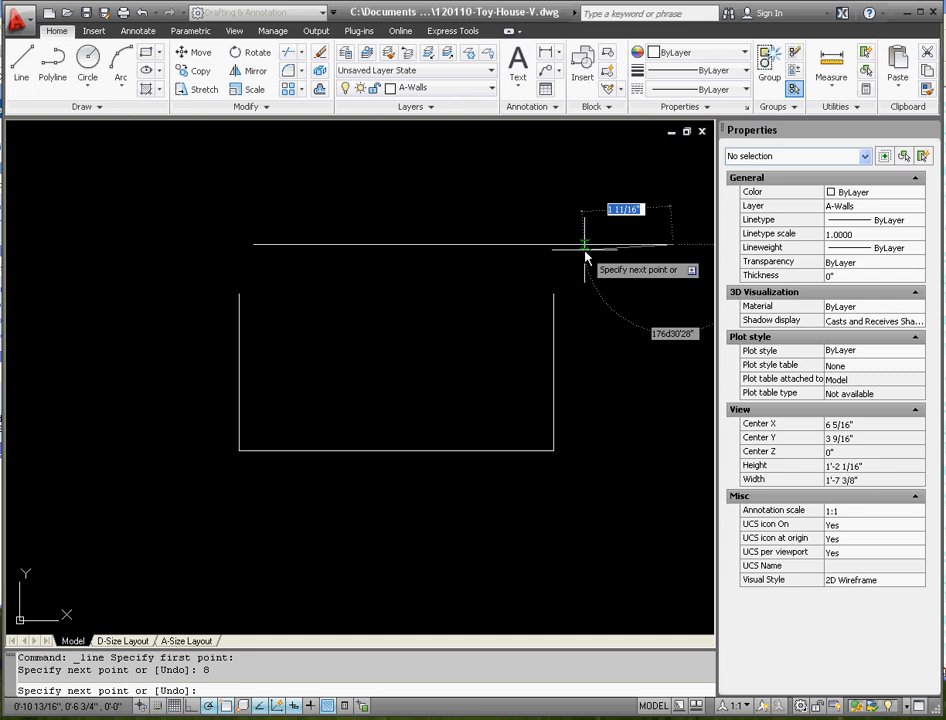
key("Escape")
key("Escape")
key("Escape")
Step: Move the 8" line by its midpoint onto the midpoint of the bottom wall line
left_click(553, 257)
left_click(453, 213)
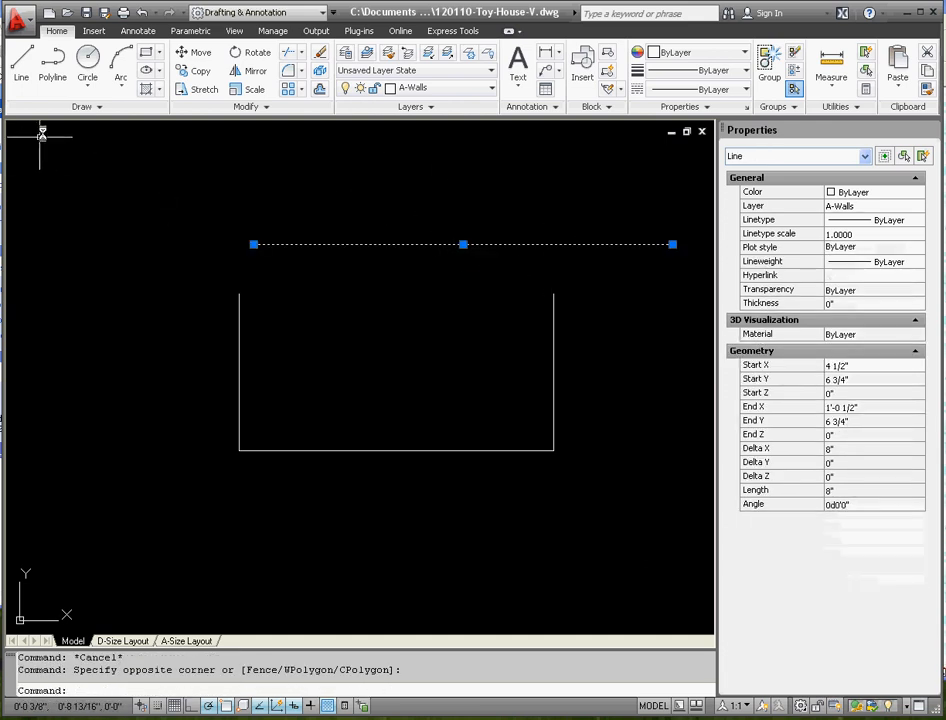
left_click(194, 52)
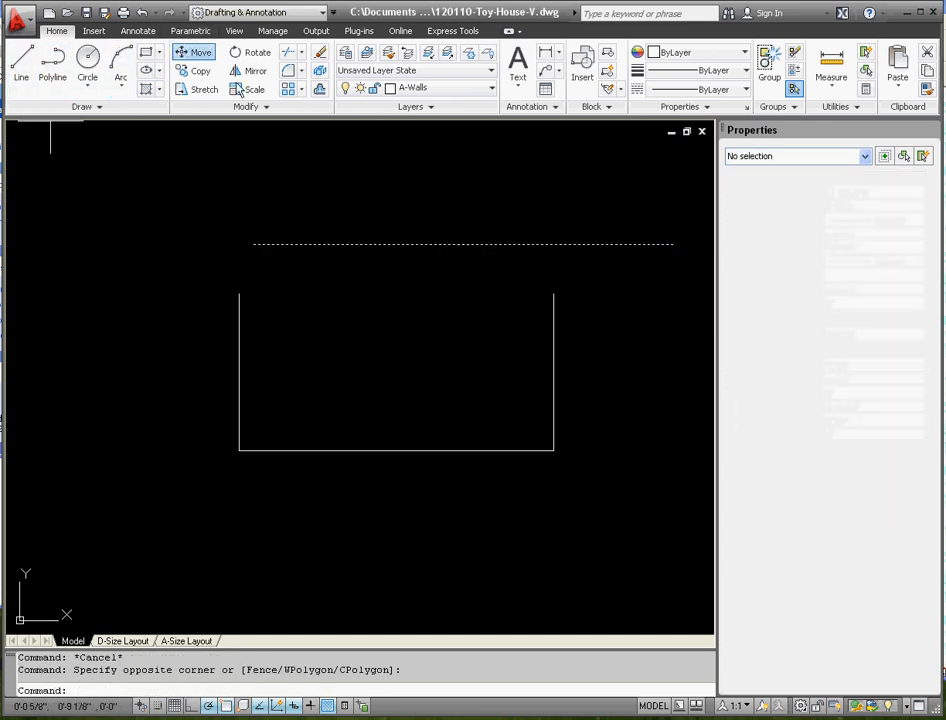
left_click(463, 244)
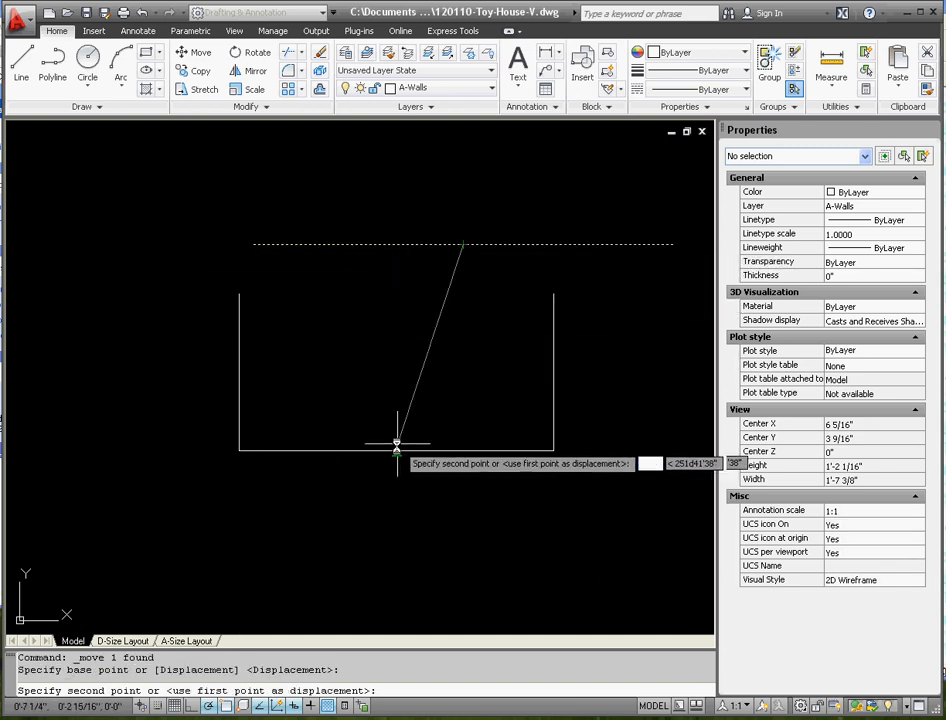
left_click(397, 455)
key("Escape")
key("Escape")
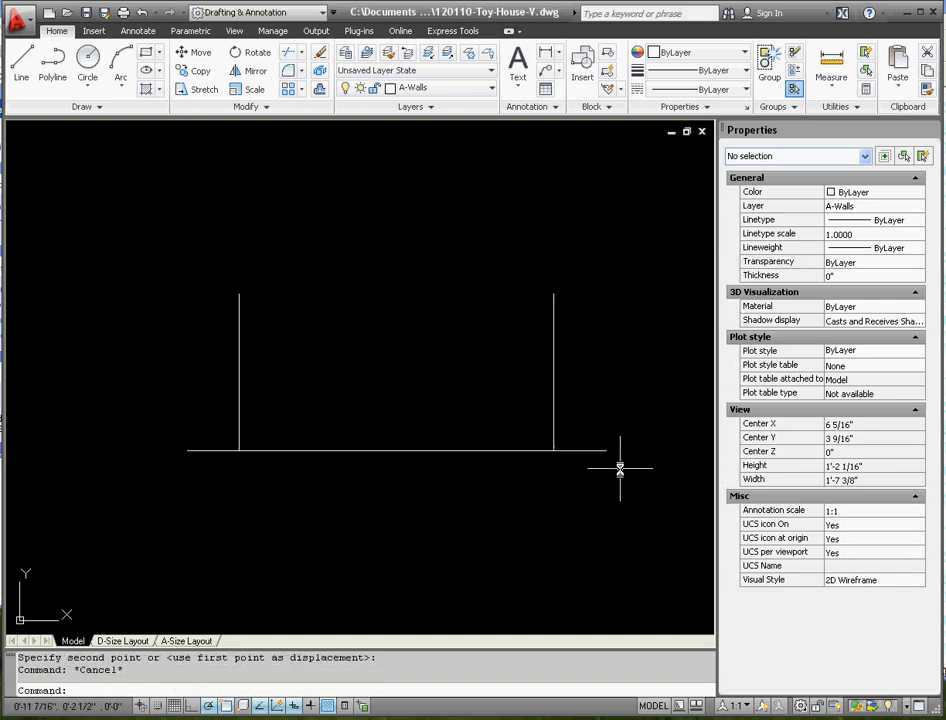
Step: Move the 8" line up from the left wall's lower endpoint to its upper endpoint
left_click(606, 460)
left_click(600, 412)
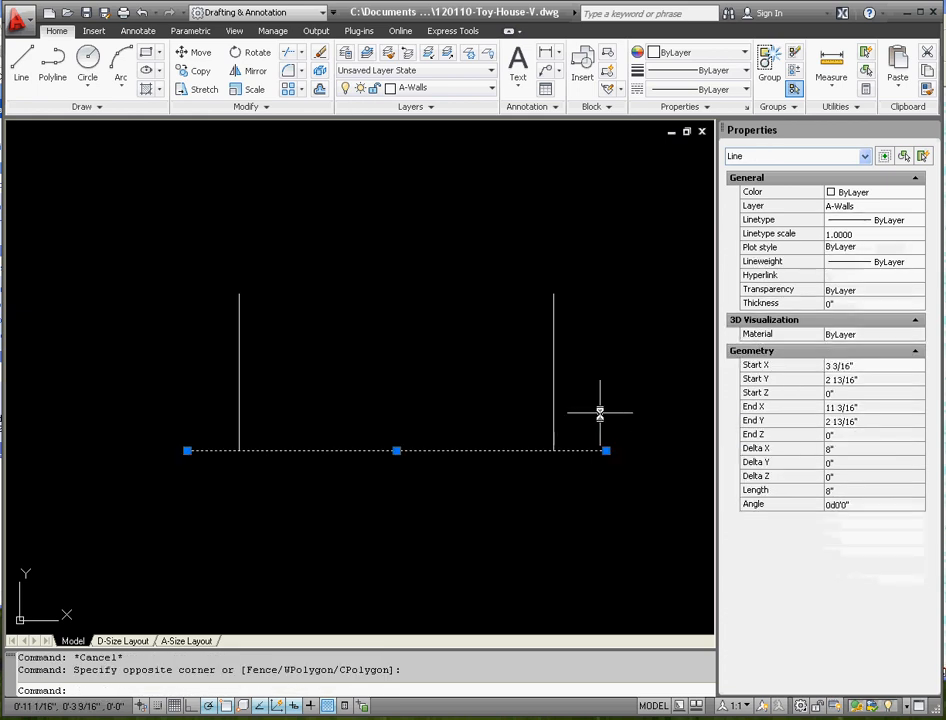
left_click(194, 56)
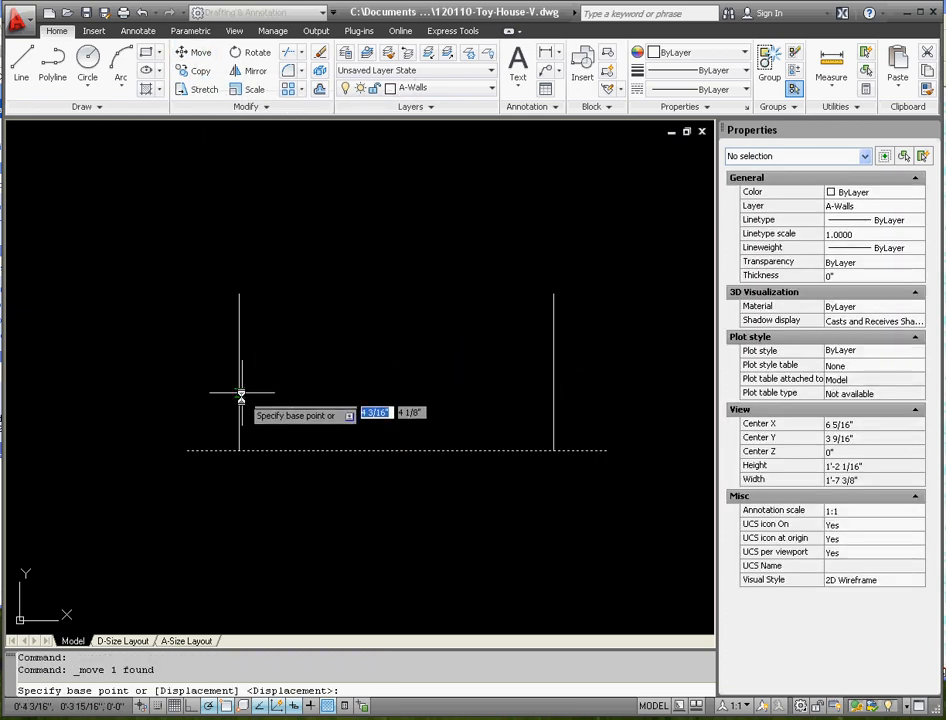
left_click(239, 451)
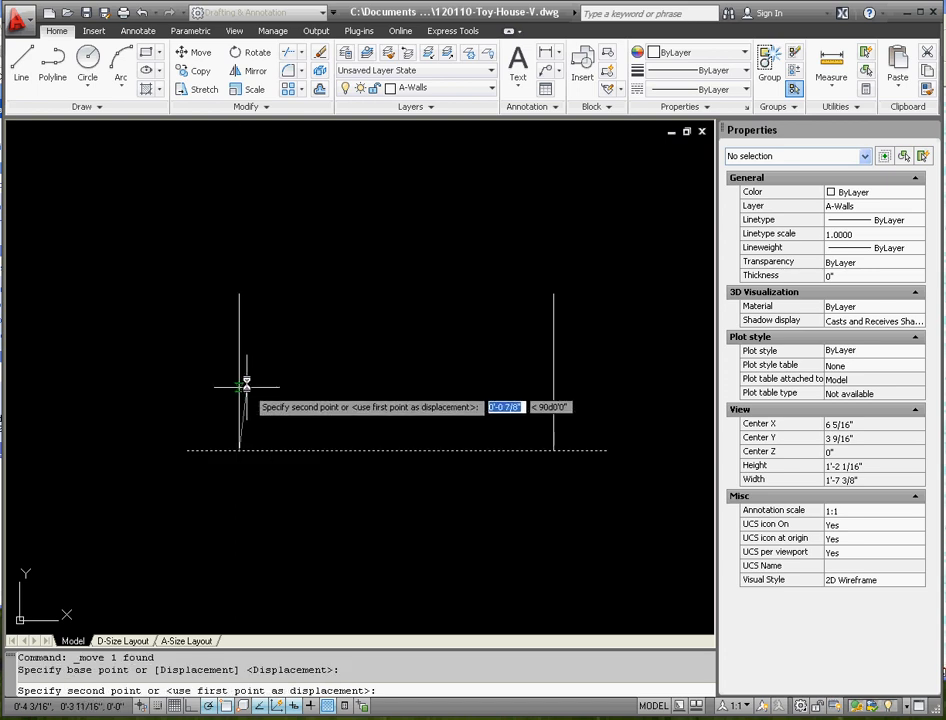
left_click(241, 295)
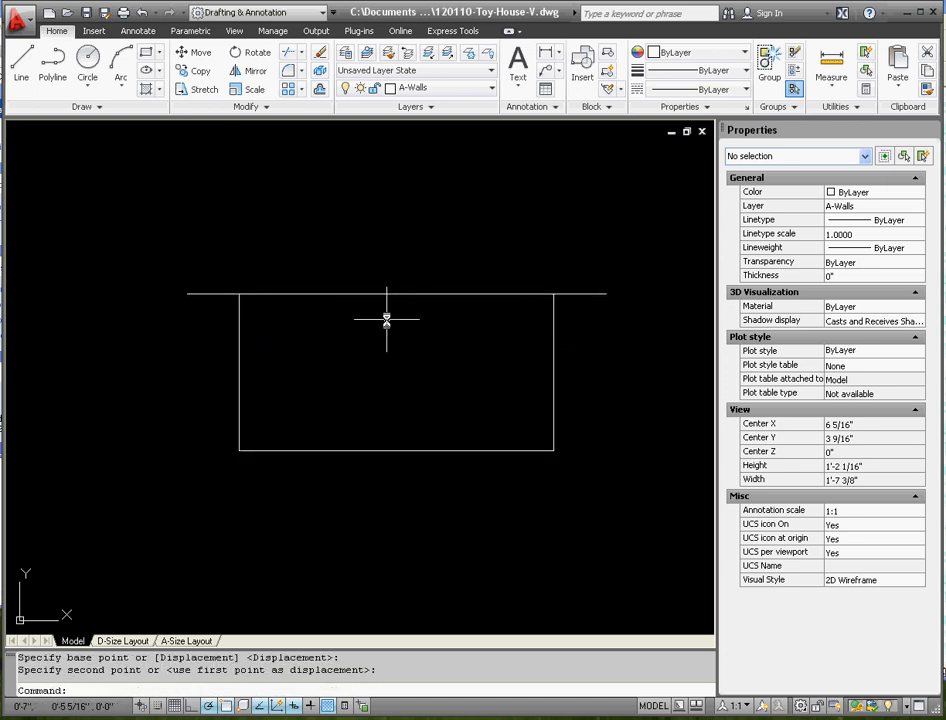
Step: Copy the bottom wall line from its midpoint to the midpoint of the roof base line
left_click(433, 553)
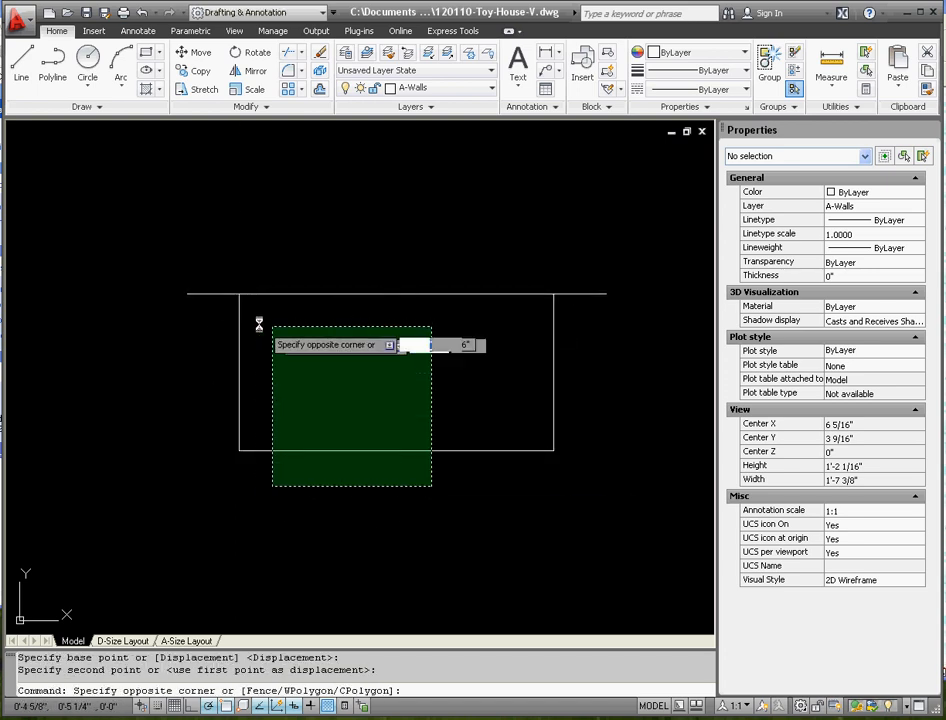
left_click(306, 407)
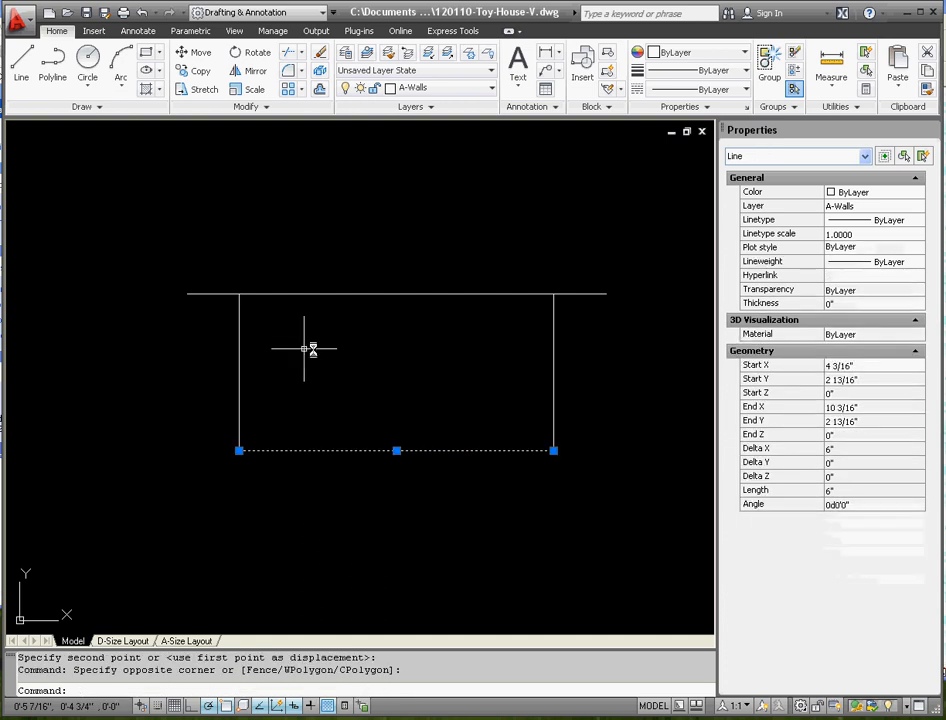
left_click(211, 78)
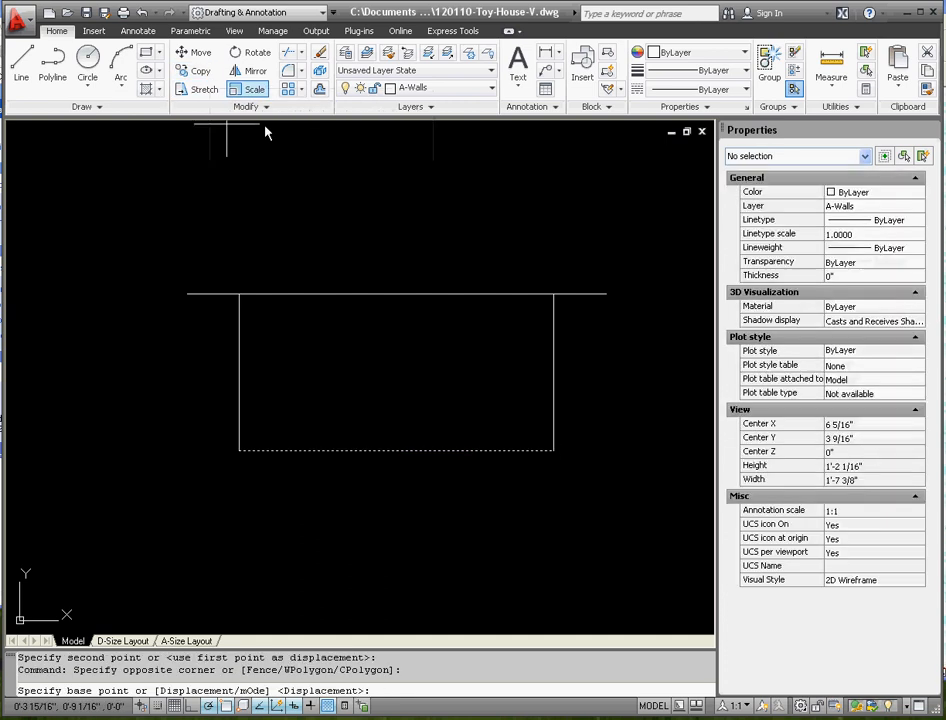
left_click(396, 449)
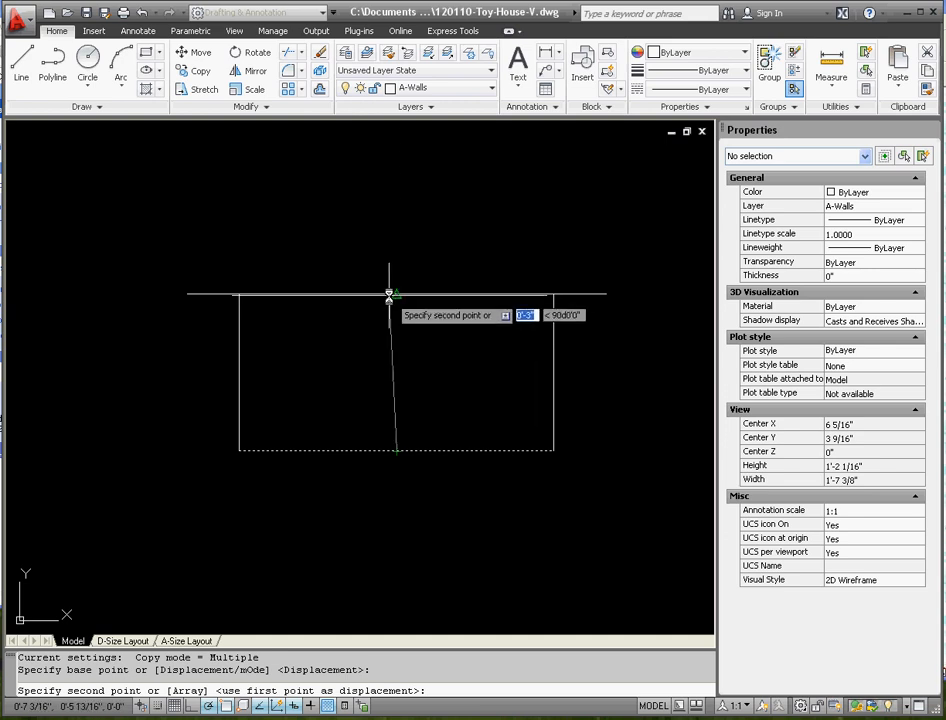
left_click(395, 292)
key("Escape")
key("Escape")
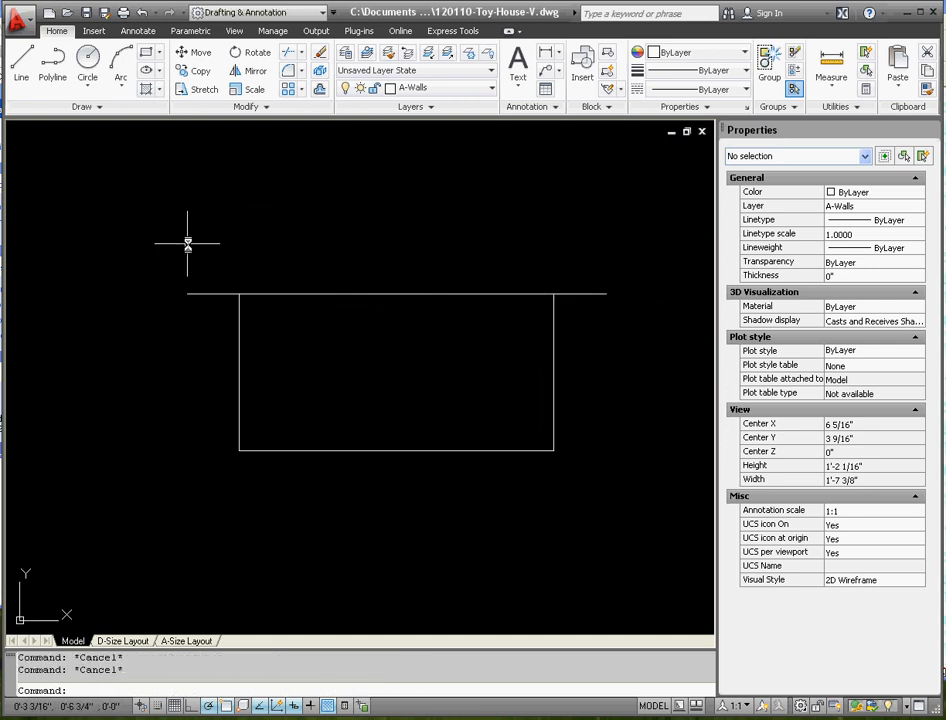
Step: Move the copied wall line straight up 2" and delete it
left_click(214, 262)
left_click(597, 322)
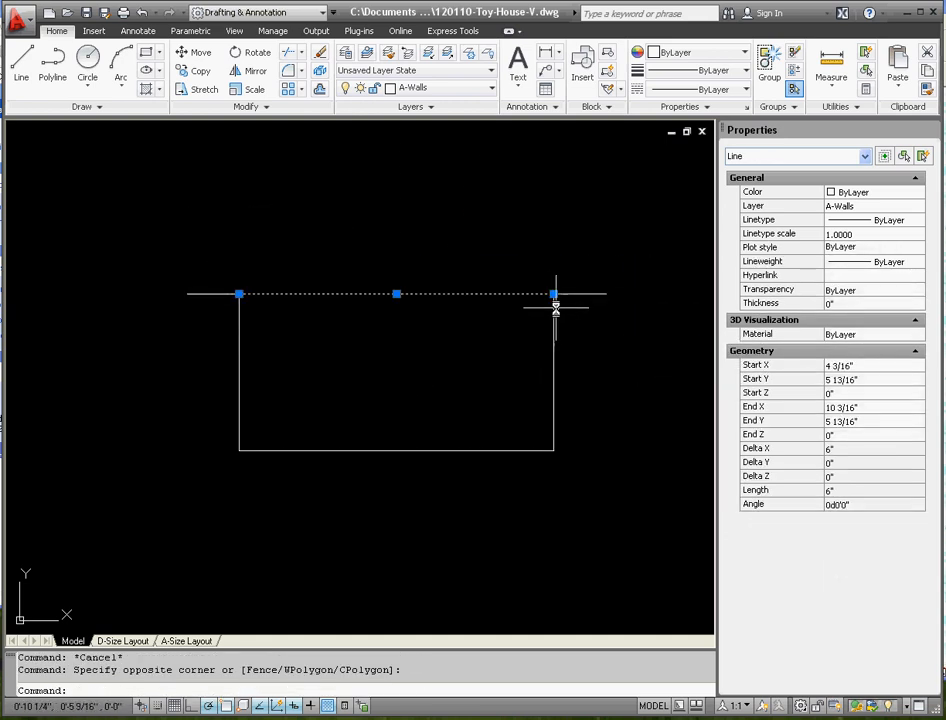
left_click(190, 57)
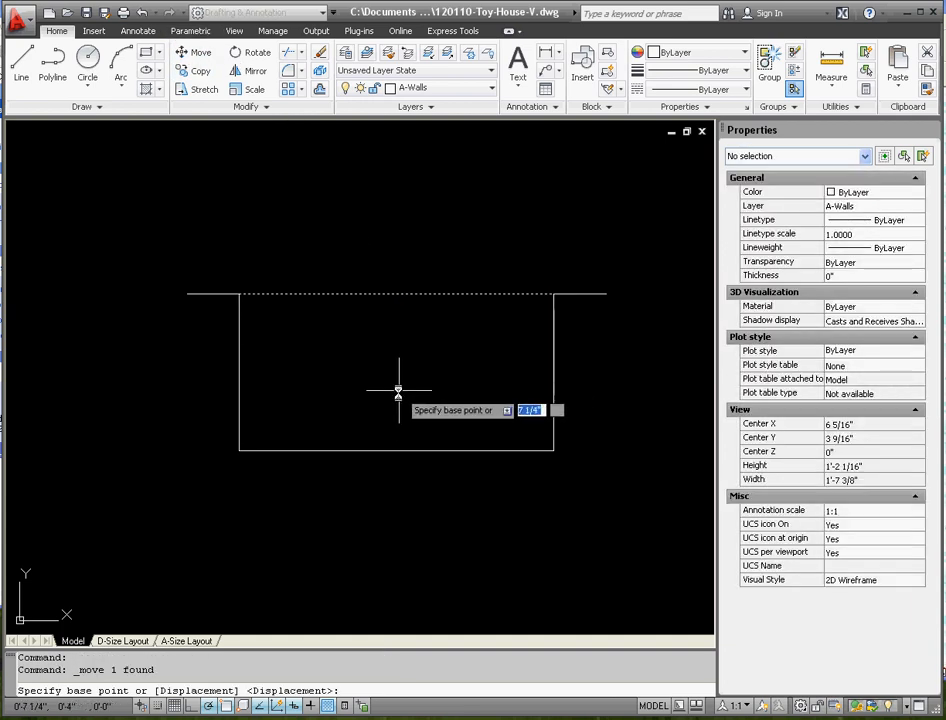
left_click(397, 390)
type("2")
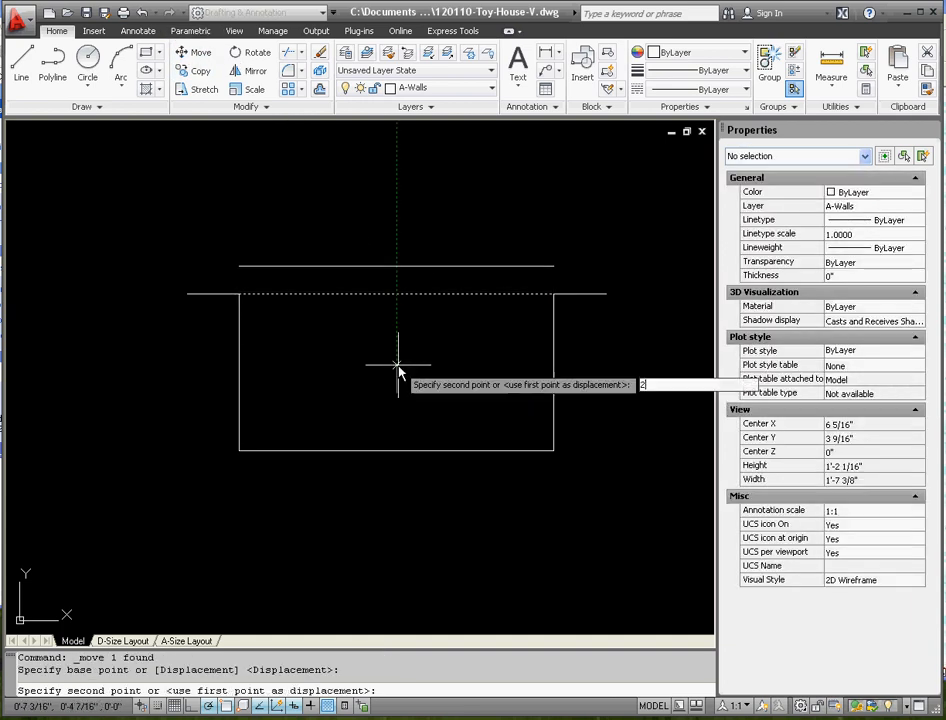
key("Return")
left_click(380, 186)
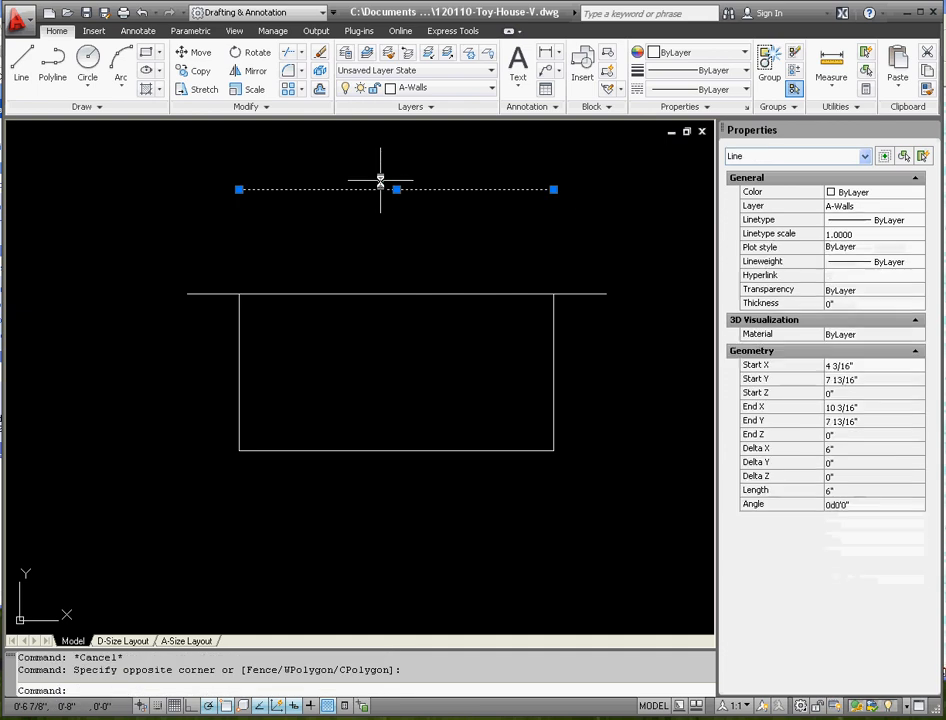
key("Delete")
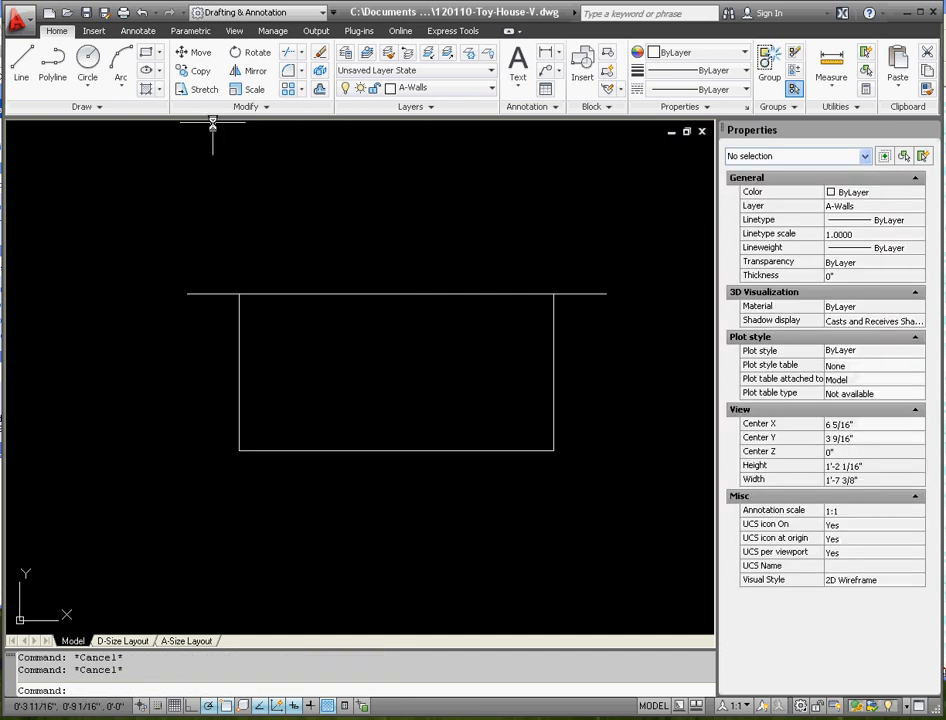
Step: Draw a 2" vertical construction line upward from the midpoint of the roof base line
left_click(21, 62)
left_click(397, 295)
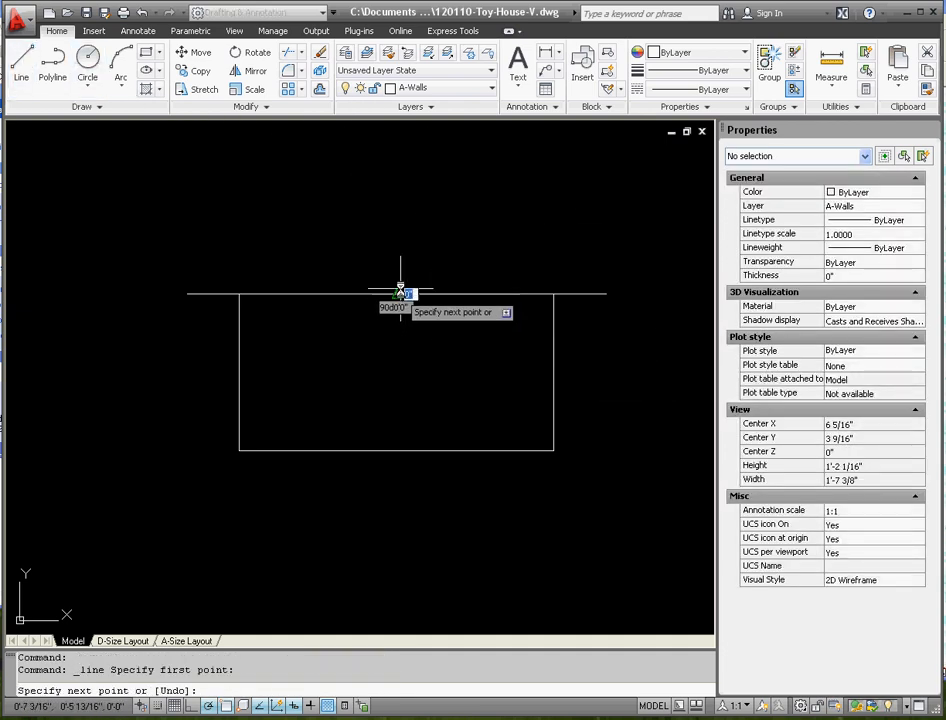
type("2")
key("Return")
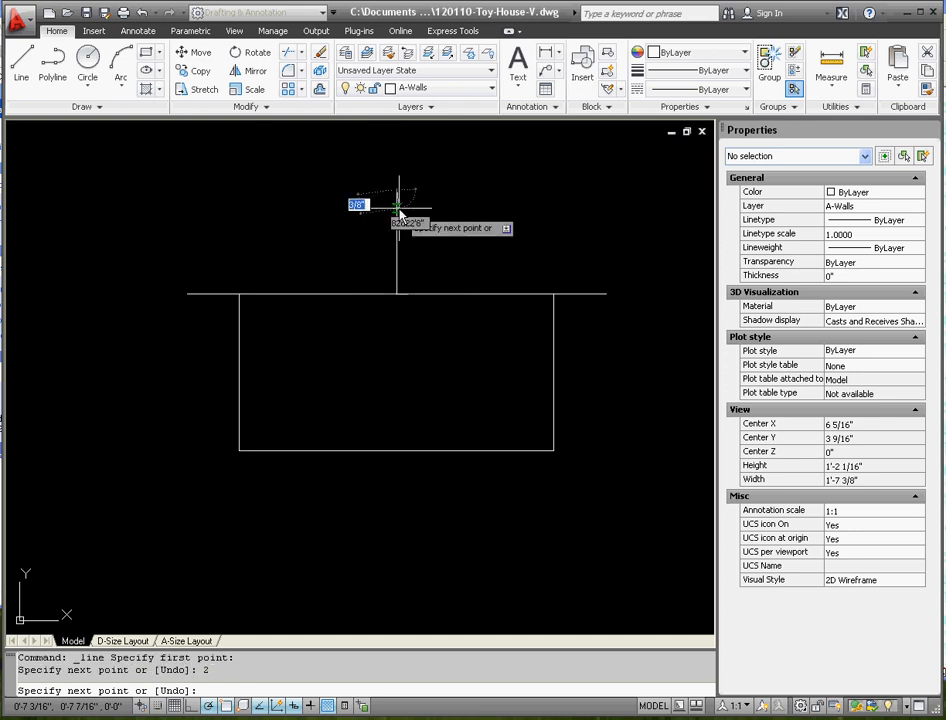
key("Escape")
key("Escape")
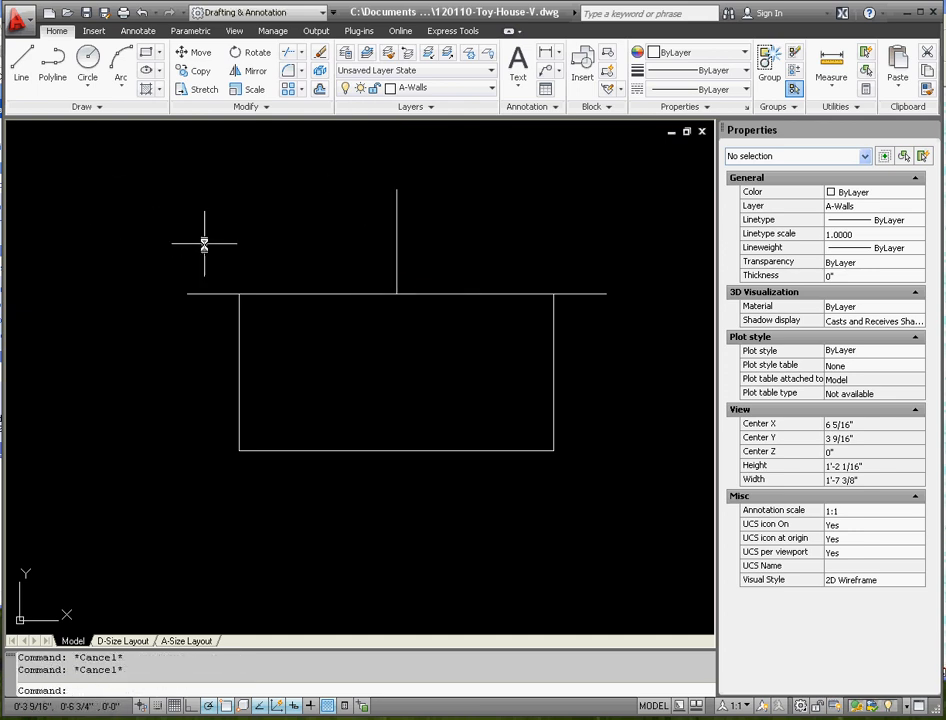
Step: Draw a 6" horizontal ridge line in the empty space above the vertical construction line
left_click(21, 62)
left_click(297, 145)
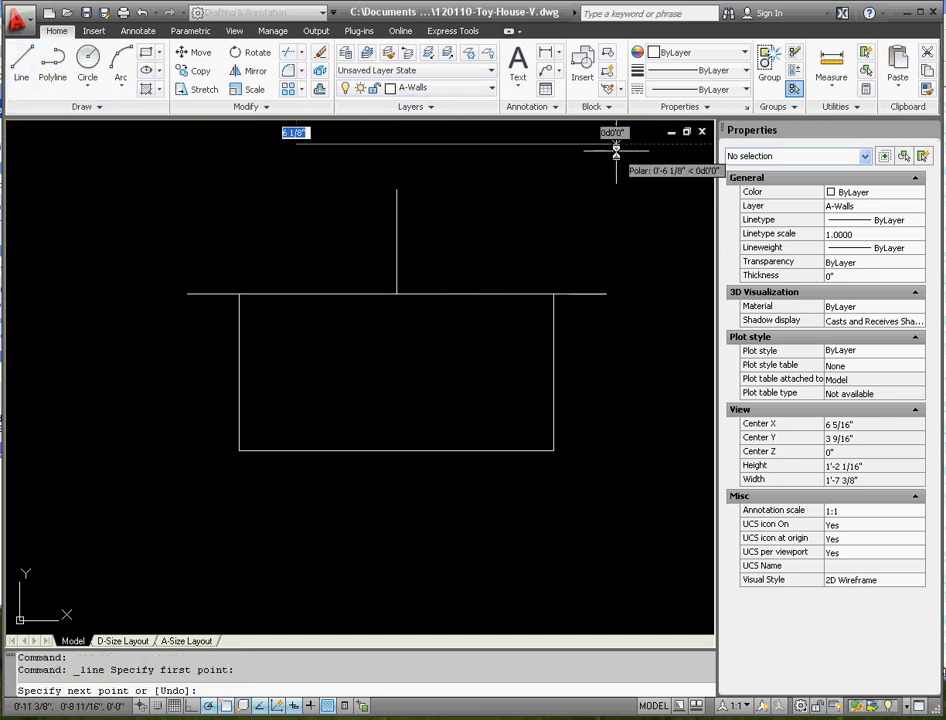
type("6")
key("Return")
key("Return")
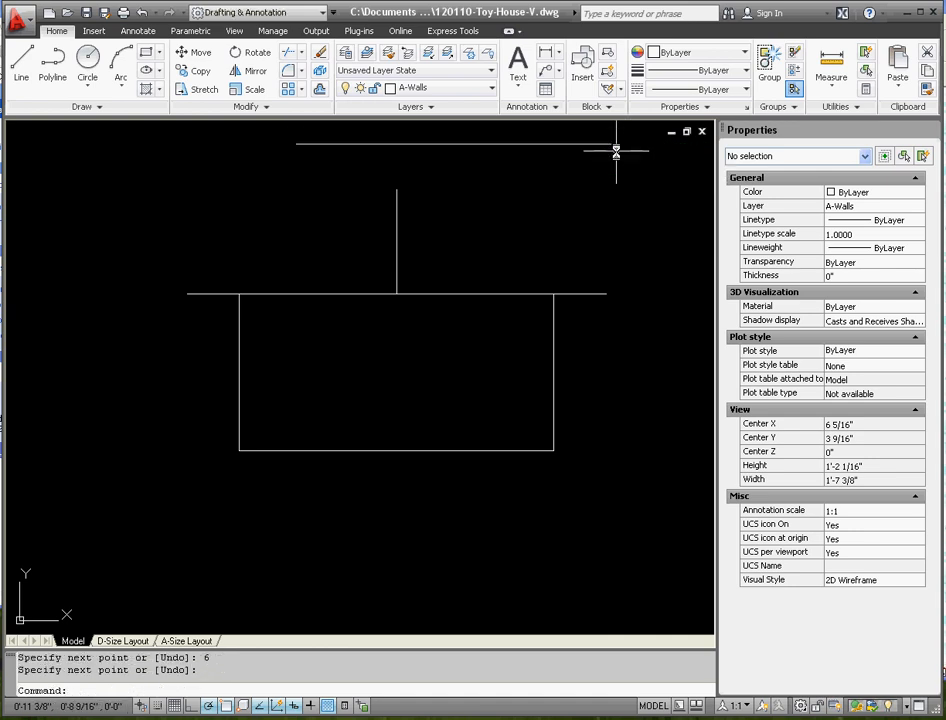
key("Escape")
key("Escape")
Step: Move the 6" ridge line by its midpoint onto the upper endpoint of the vertical construction line
left_click(448, 146)
left_click(437, 143)
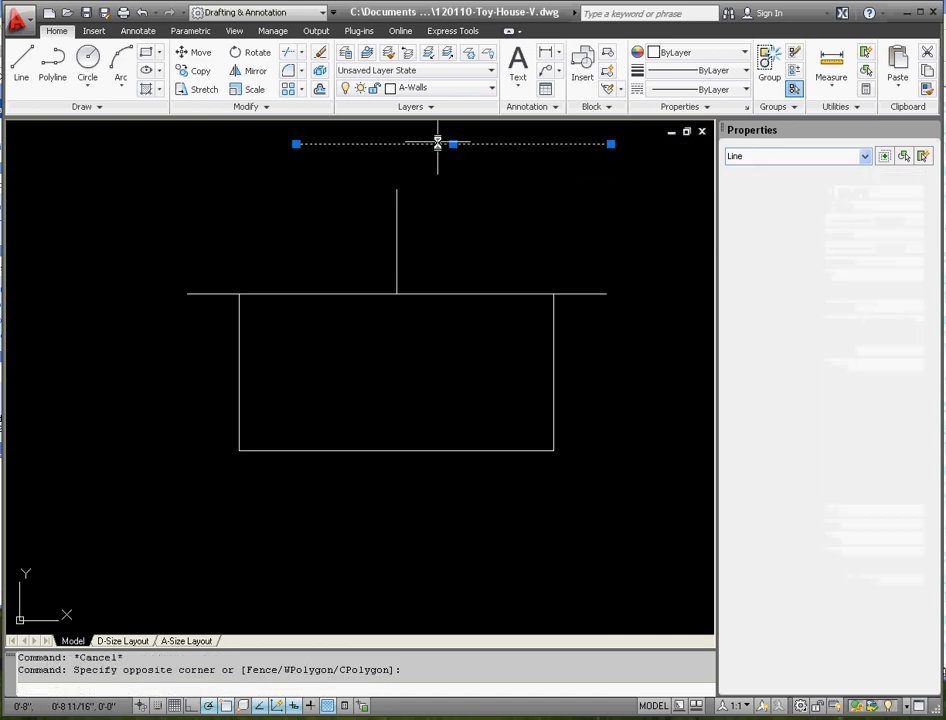
left_click(451, 143)
left_click(397, 189)
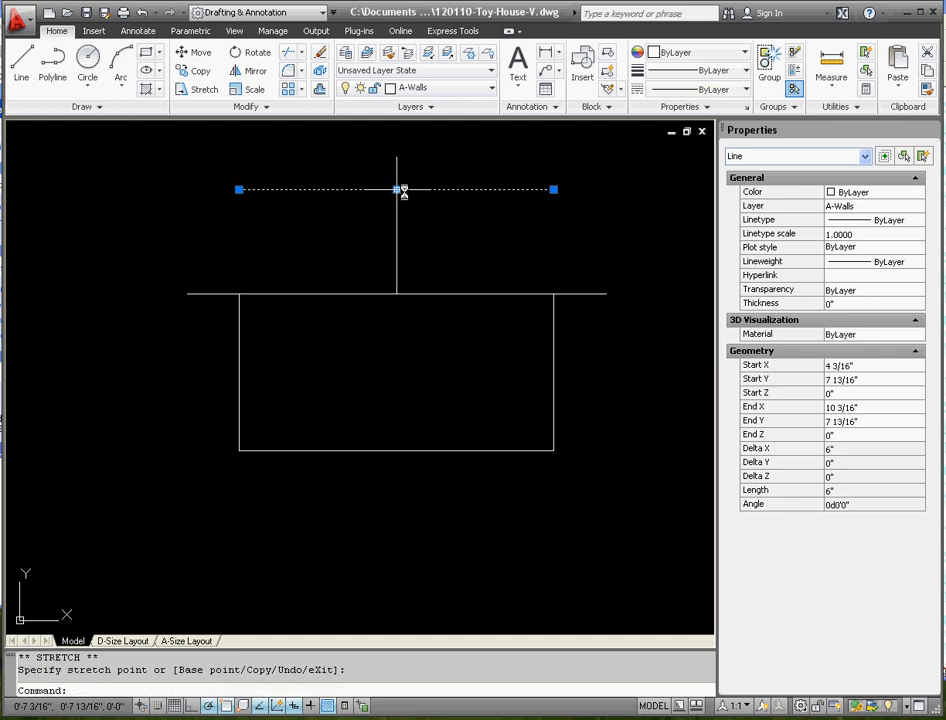
key("Escape")
key("Escape")
Step: Delete the vertical construction line between the roof base and the ridge
left_click(427, 239)
left_click(370, 238)
key("Delete")
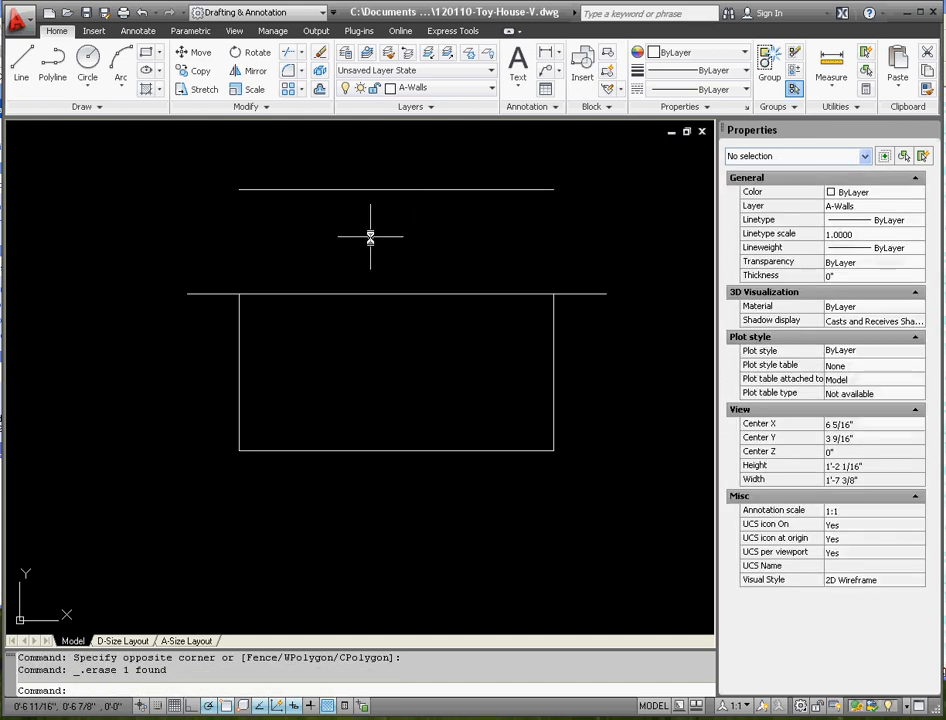
Step: Draw the left sloping roof edge from the ridge's left endpoint to the roof base's left endpoint
left_click(14, 62)
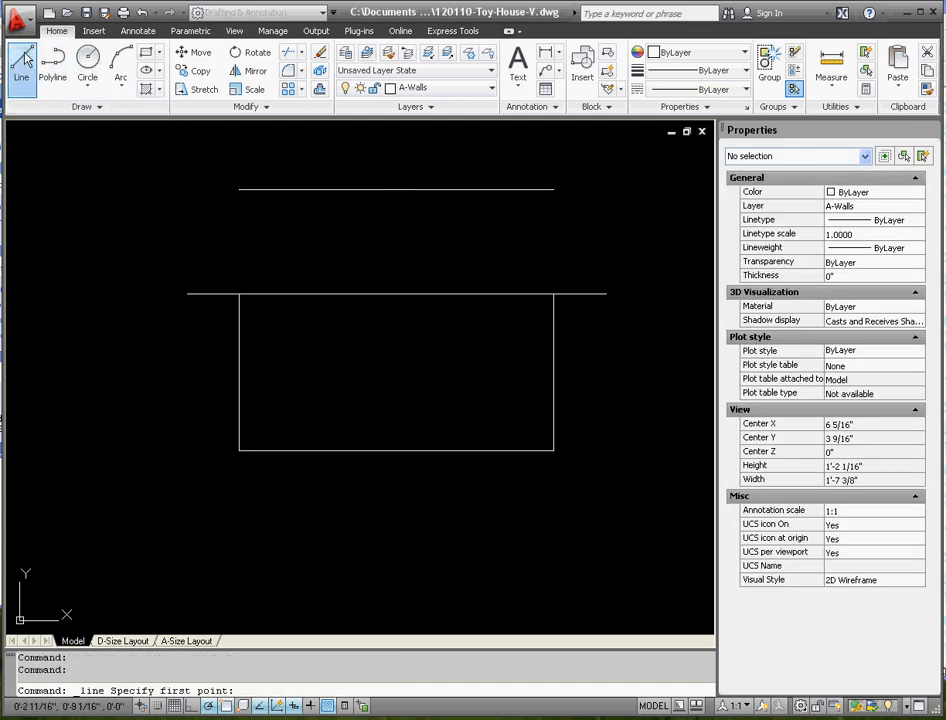
left_click(25, 58)
left_click(239, 188)
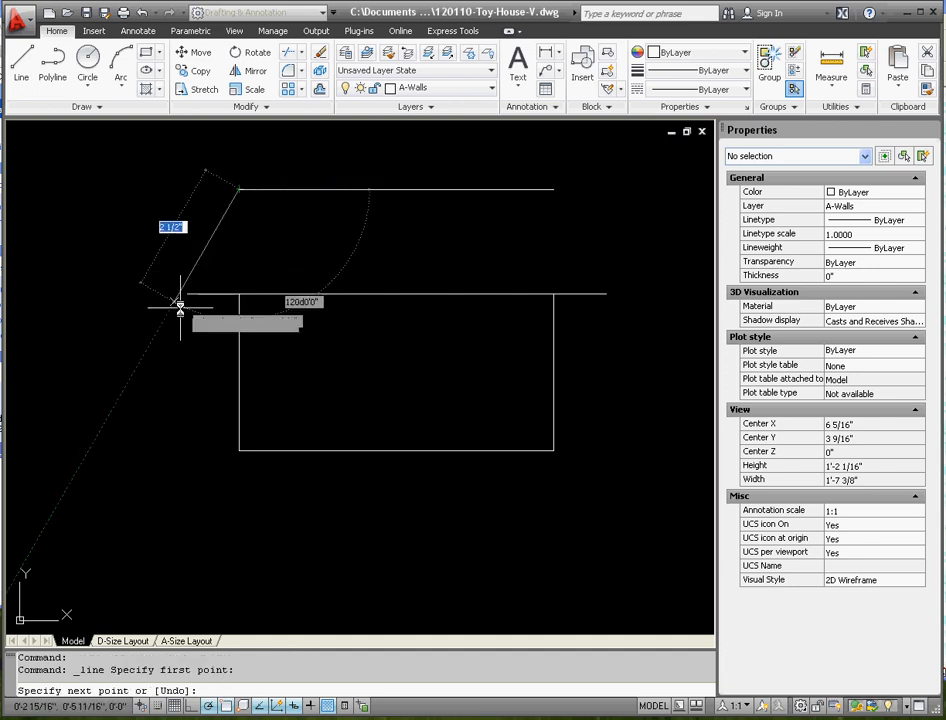
left_click(187, 293)
key("Escape")
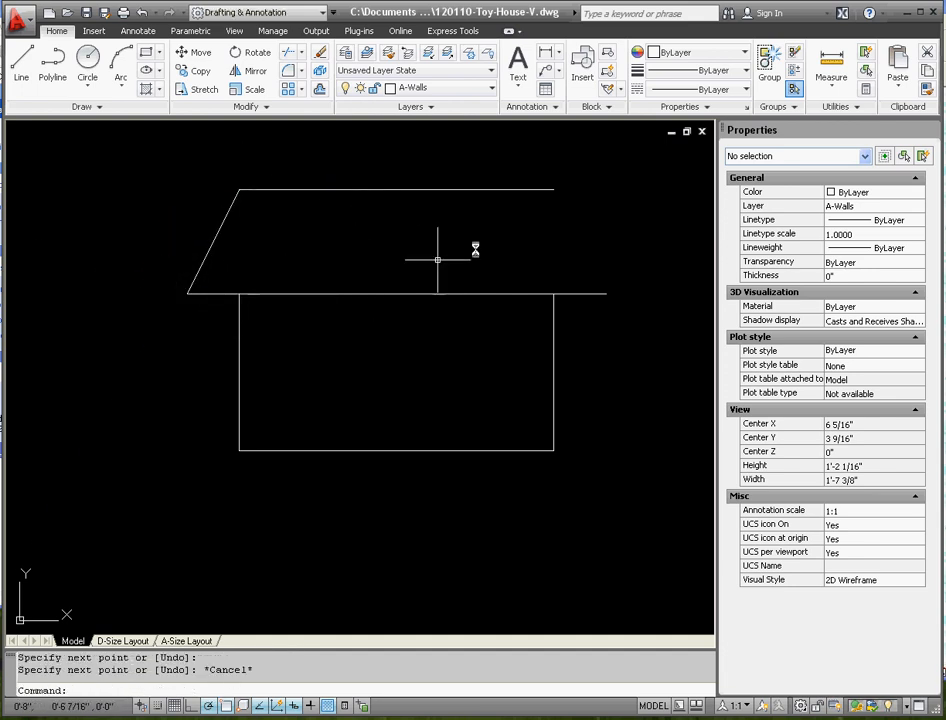
Step: Draw the right sloping roof edge from the ridge's right endpoint to the roof base's right endpoint
key("Return")
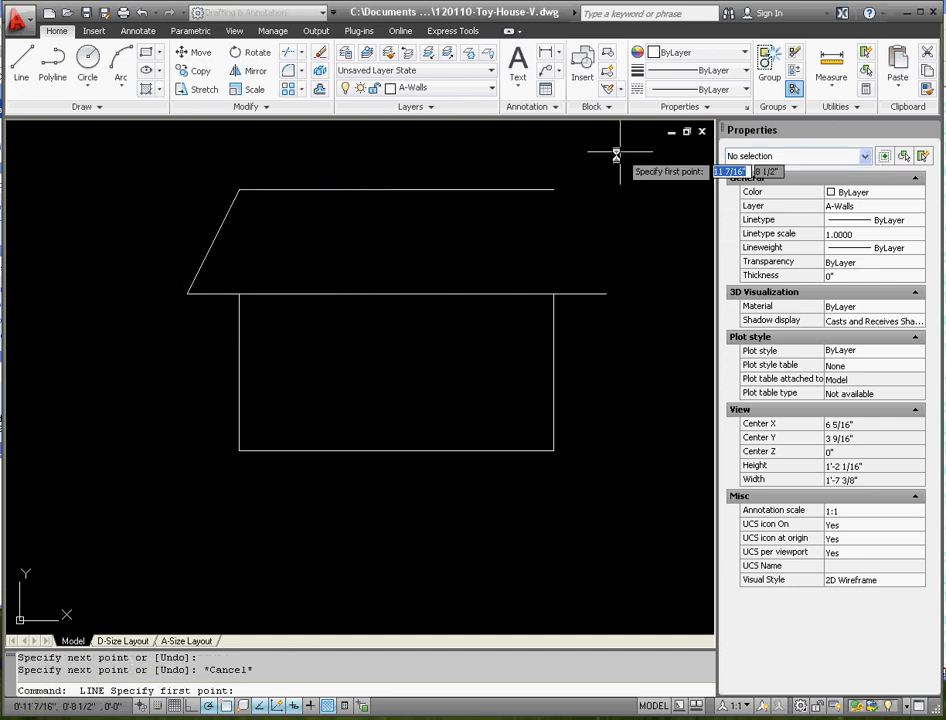
left_click(553, 188)
left_click(606, 293)
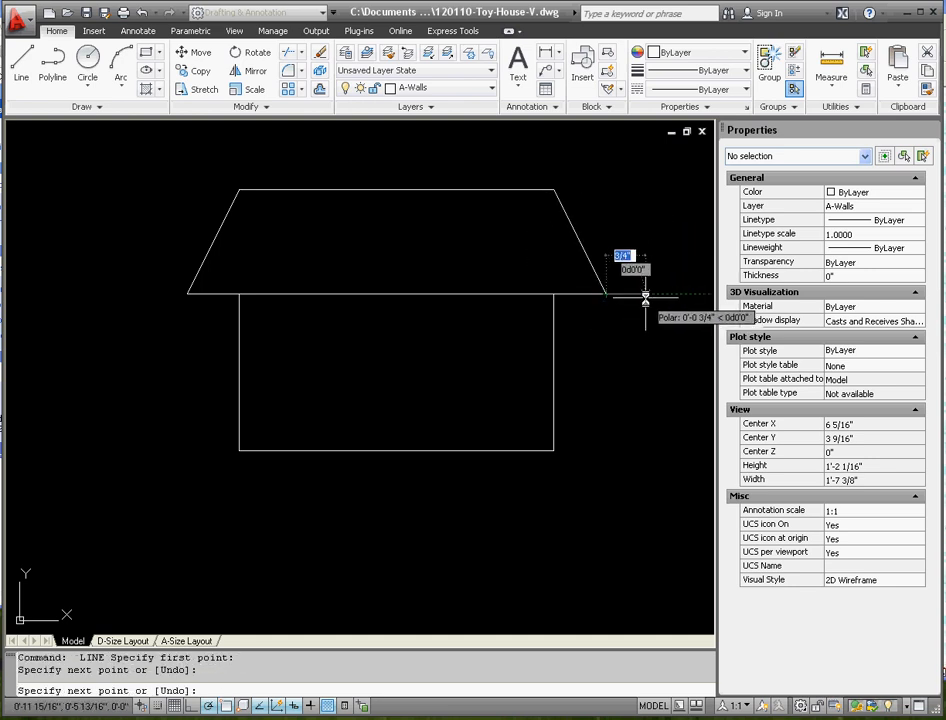
key("Escape")
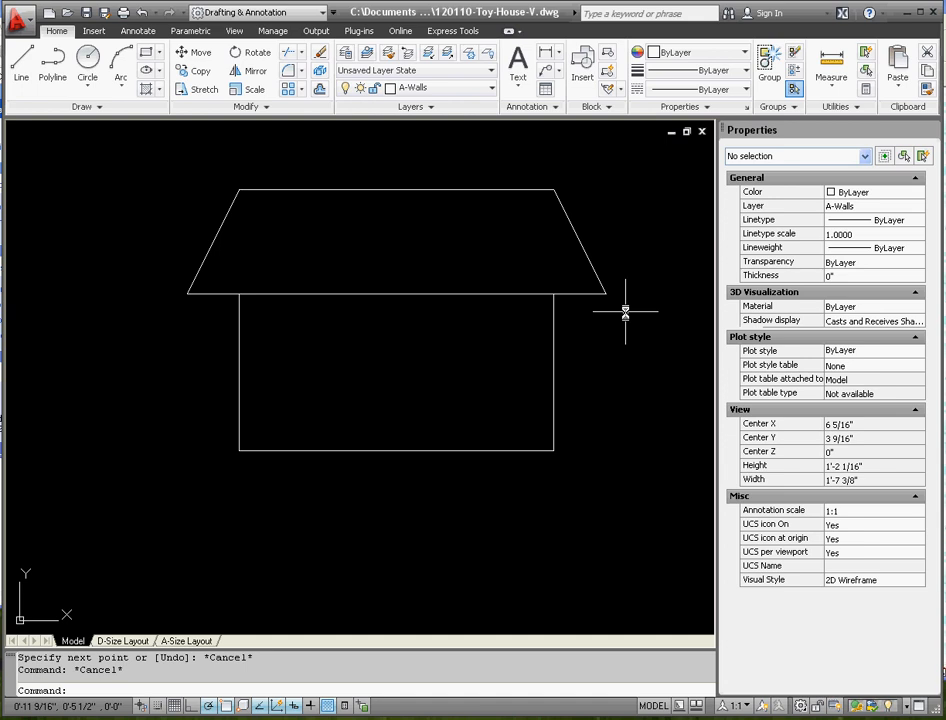
Step: Modify the Standard dimension style to use an overall scale of 2
scroll(560, 312, "down", 3)
scroll(521, 296, "up", 3)
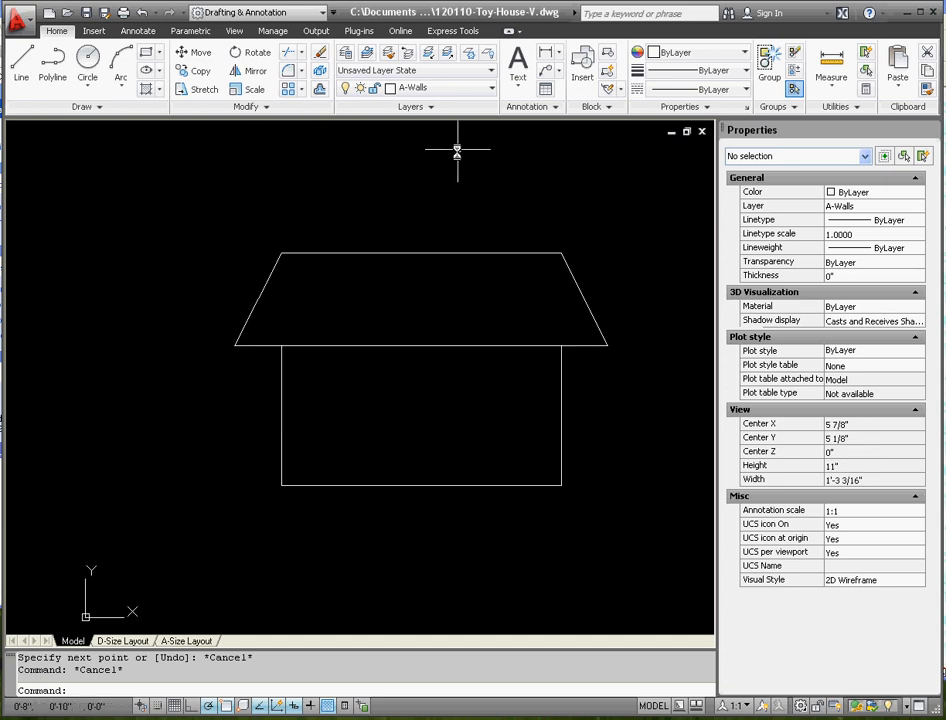
left_click(137, 32)
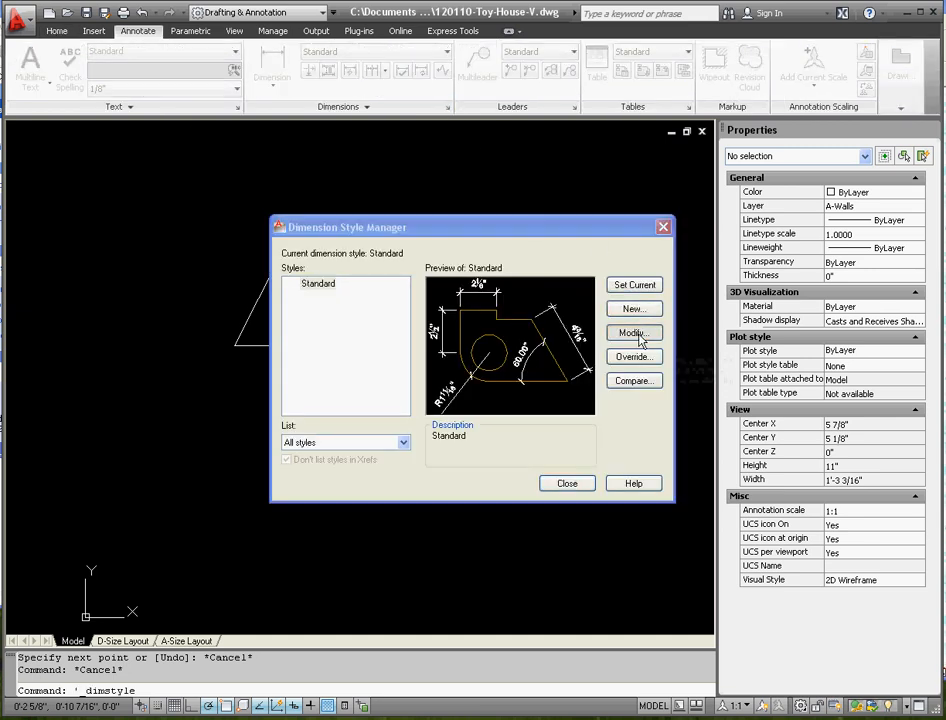
left_click(635, 333)
double_click(568, 472)
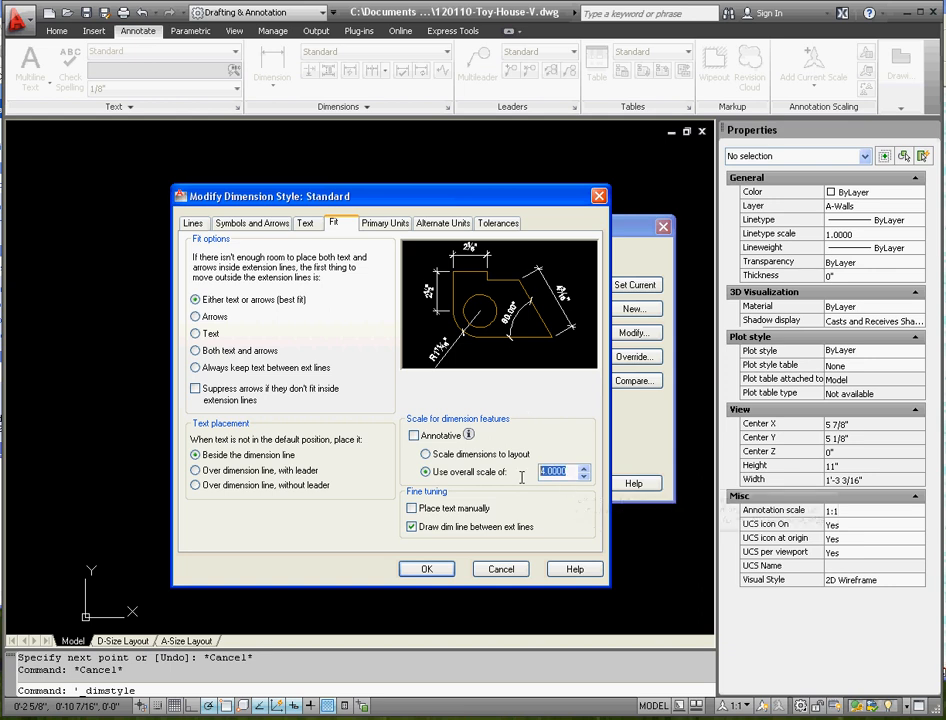
type("2")
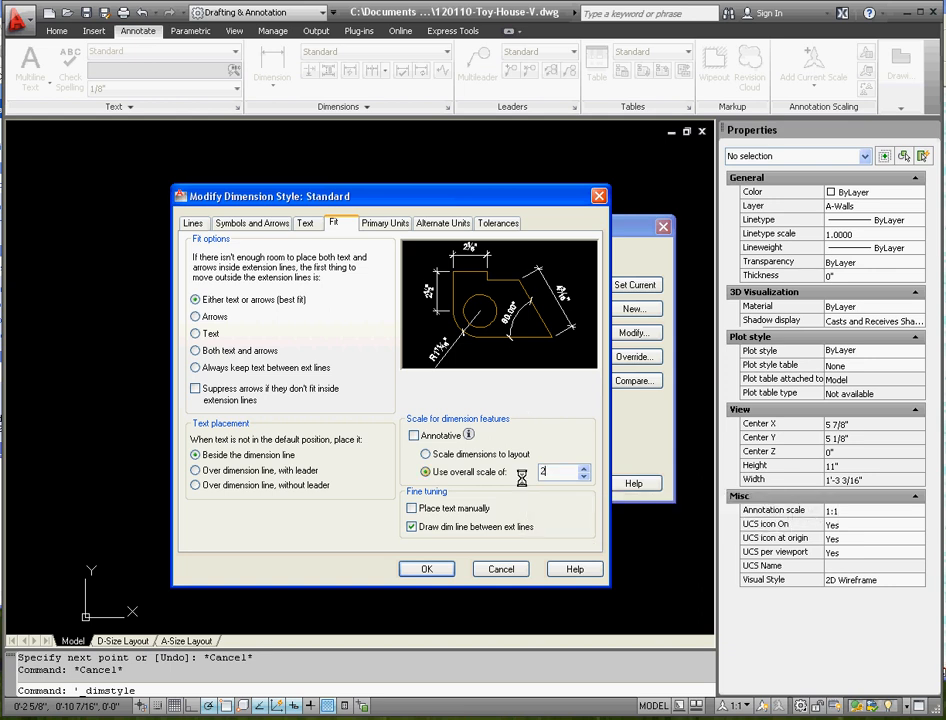
left_click(426, 568)
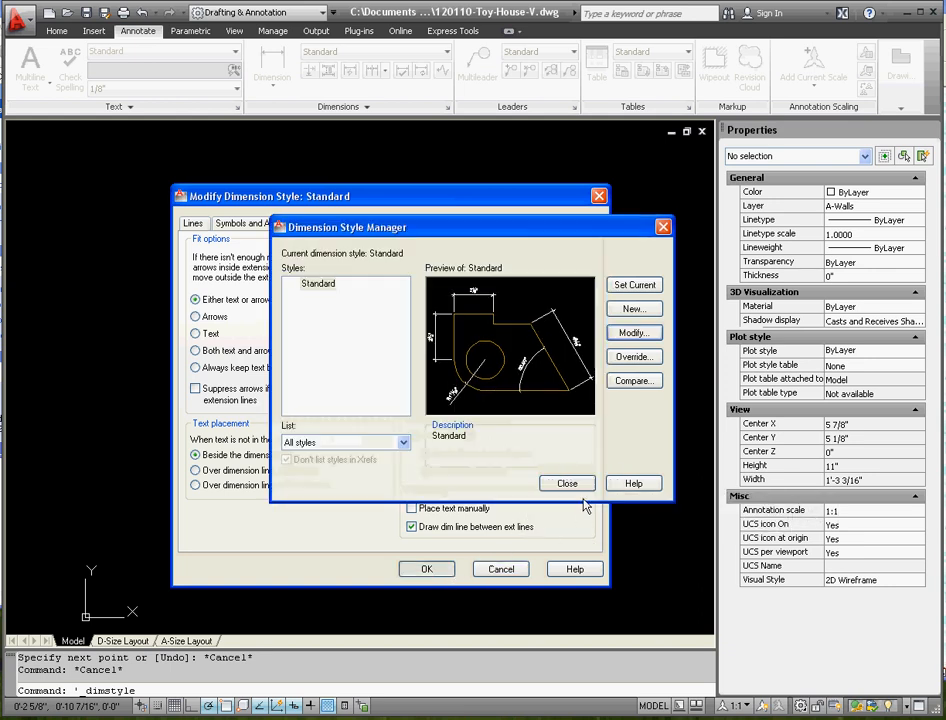
left_click(566, 481)
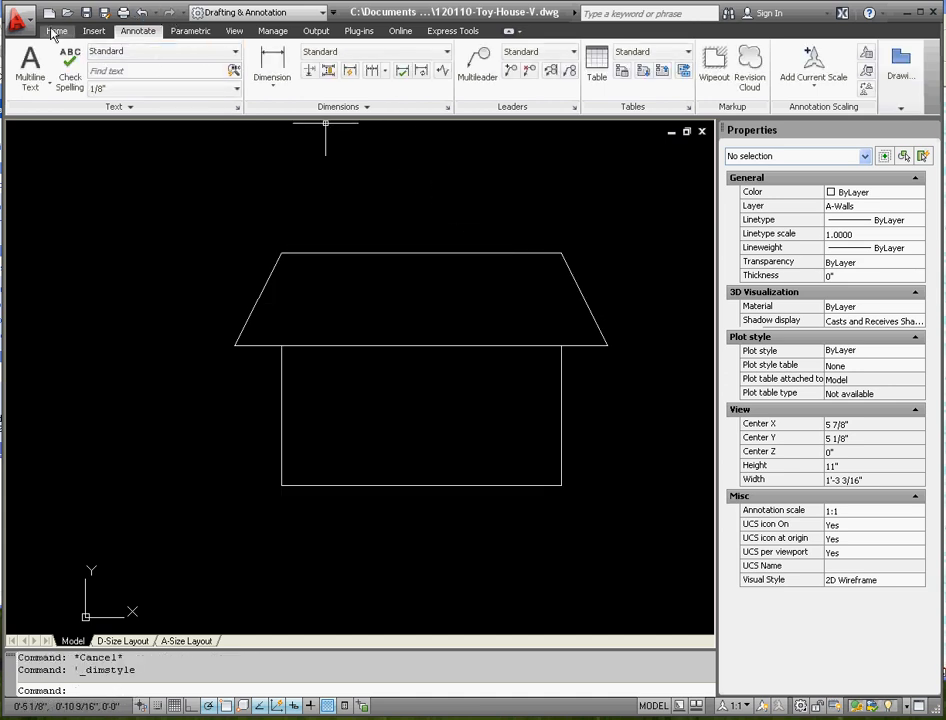
Step: Make the Dimension layer current
left_click(55, 31)
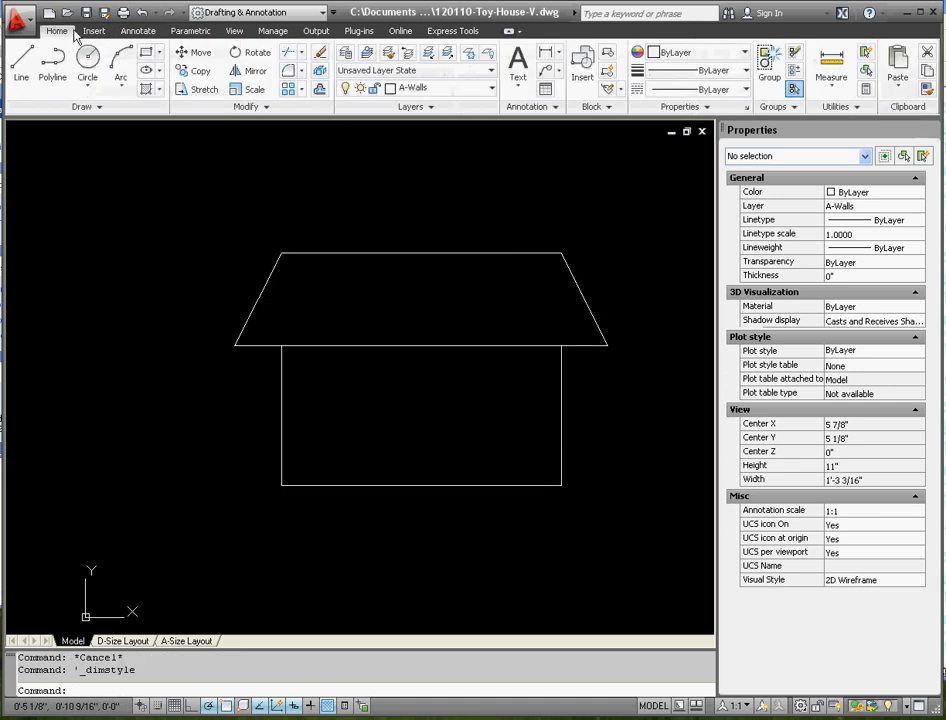
left_click(489, 90)
left_click(420, 156)
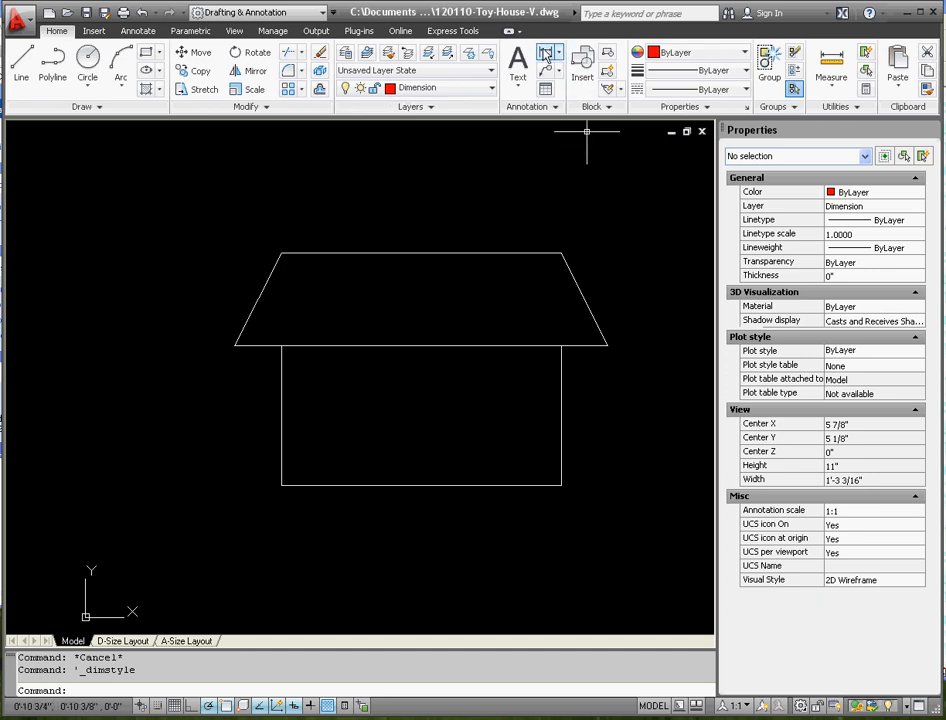
Step: Add a linear dimension across the full width of the house's base, with the dimension line below the bottom wall line
left_click(545, 53)
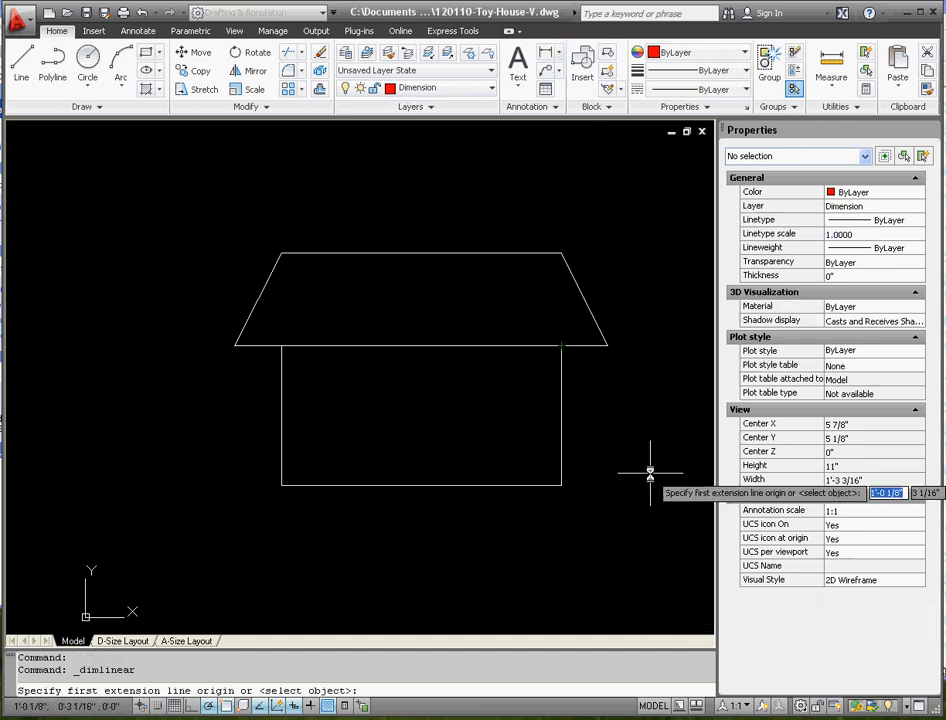
left_click(281, 485)
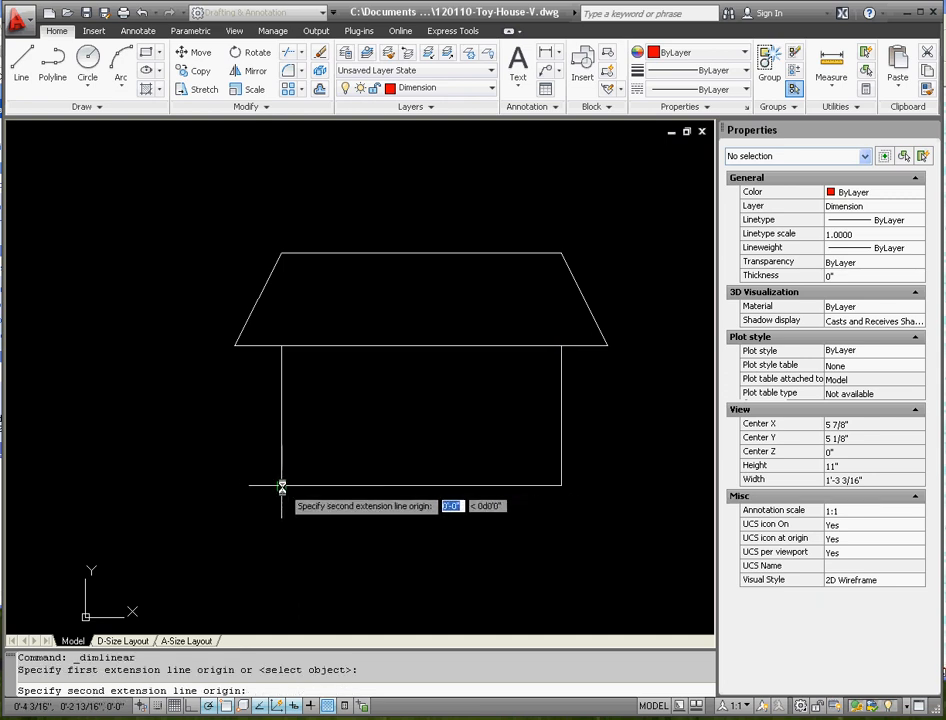
left_click(559, 487)
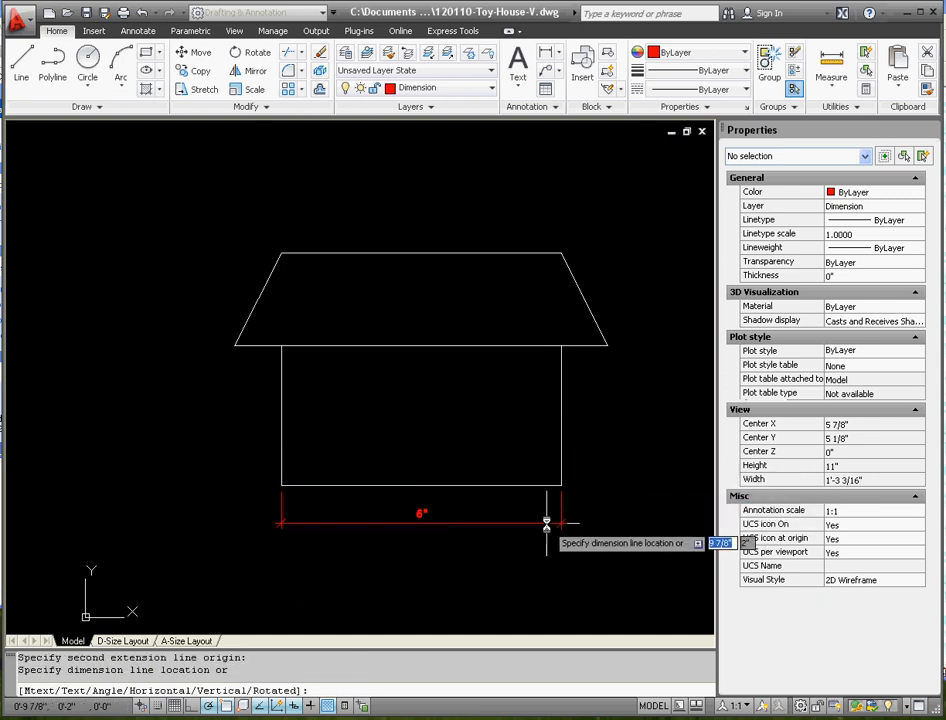
left_click(546, 522)
Step: Add a vertical linear dimension for the wall height, from the bottom right wall corner to the right eave endpoint, outside the roof overhang
key("Return")
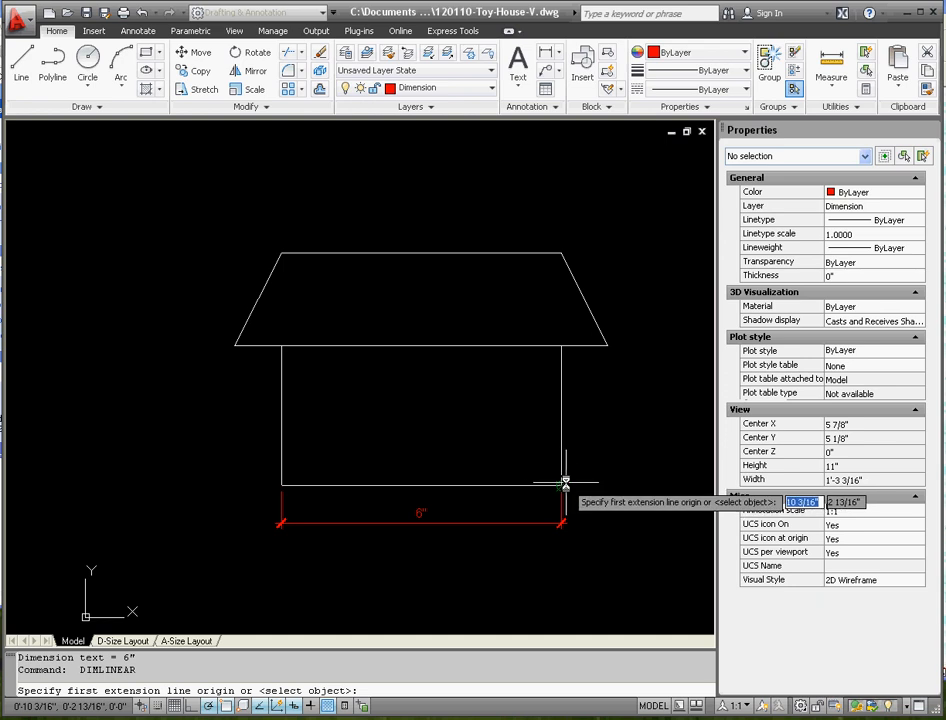
left_click(561, 485)
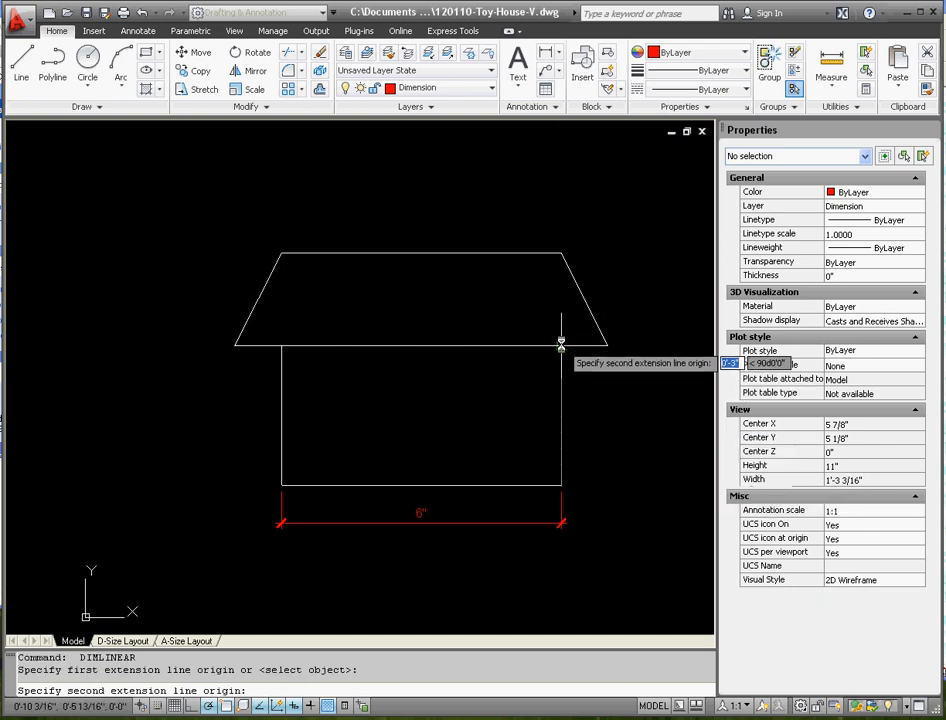
scroll(389, 397, "down", 5)
scroll(494, 382, "up", 4)
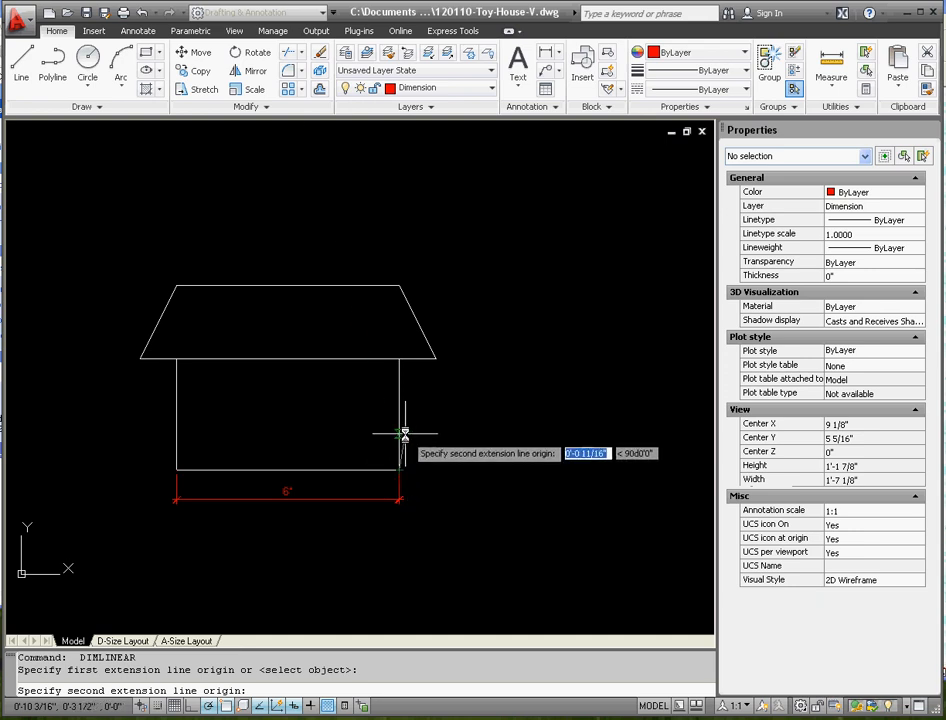
left_click(436, 357)
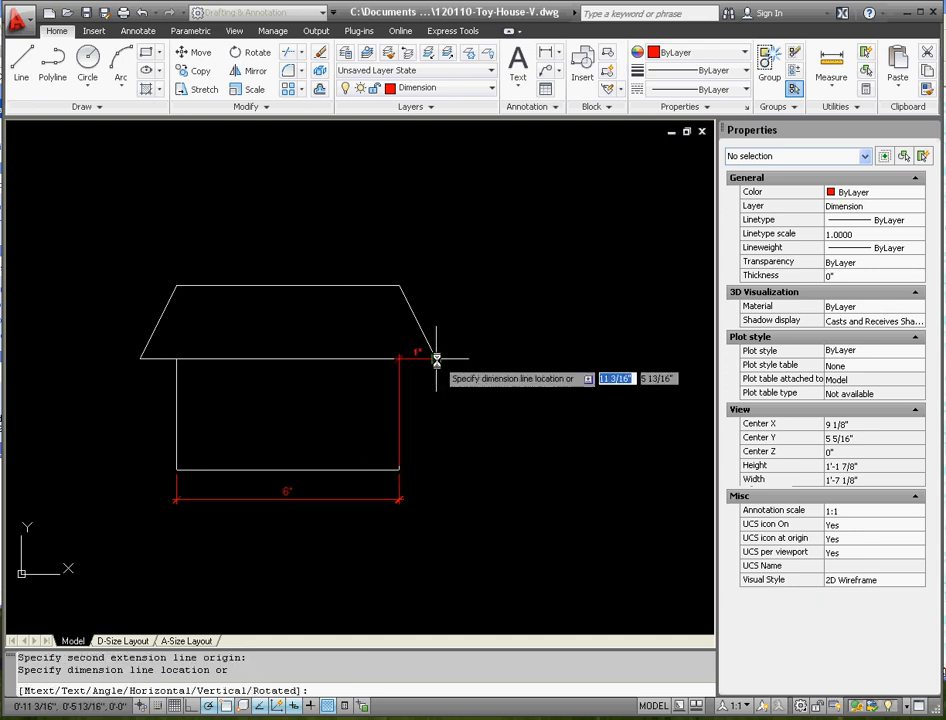
left_click(477, 390)
key("Escape")
key("Escape")
scroll(581, 380, "up", 3)
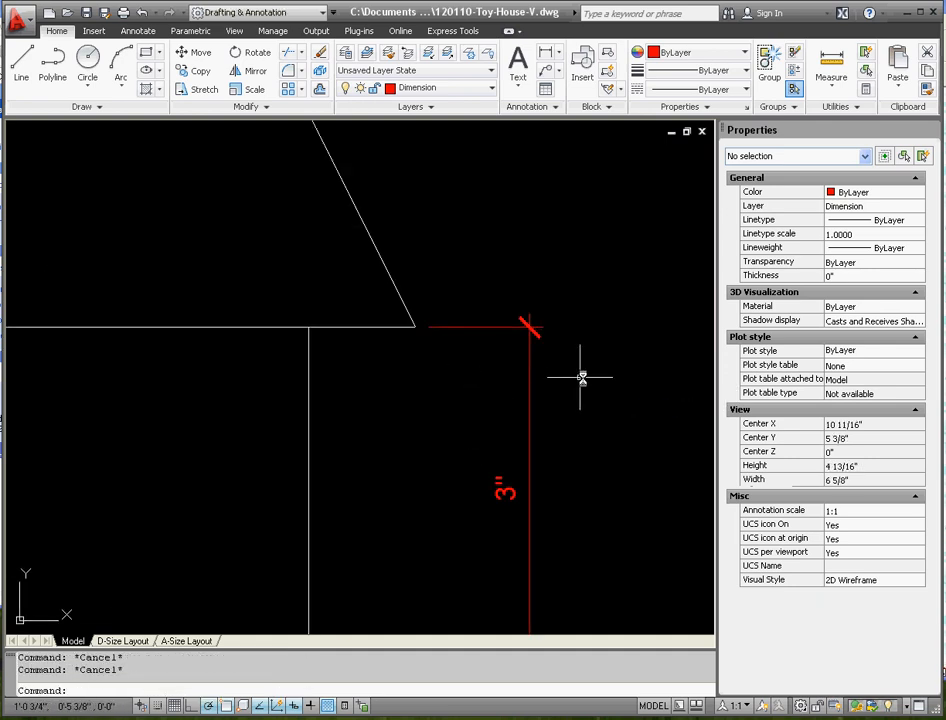
scroll(488, 458, "down", 2)
scroll(521, 422, "up", 2)
scroll(521, 422, "down", 2)
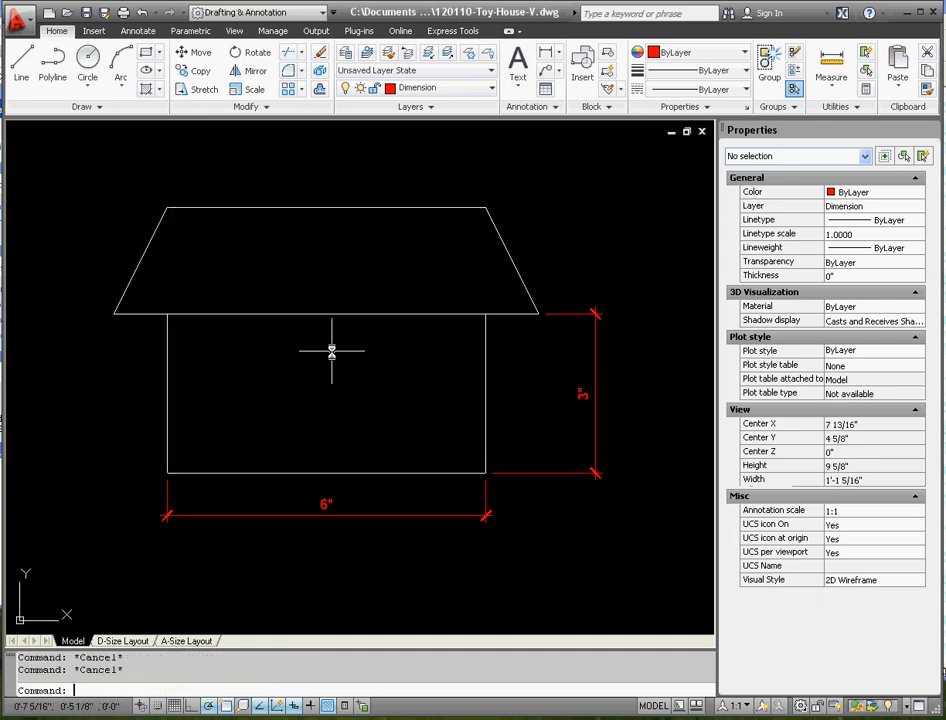
Step: Dimension the roof base's full width between its left and right endpoints, with the dimension line just below the eave
key("Return")
left_click(114, 313)
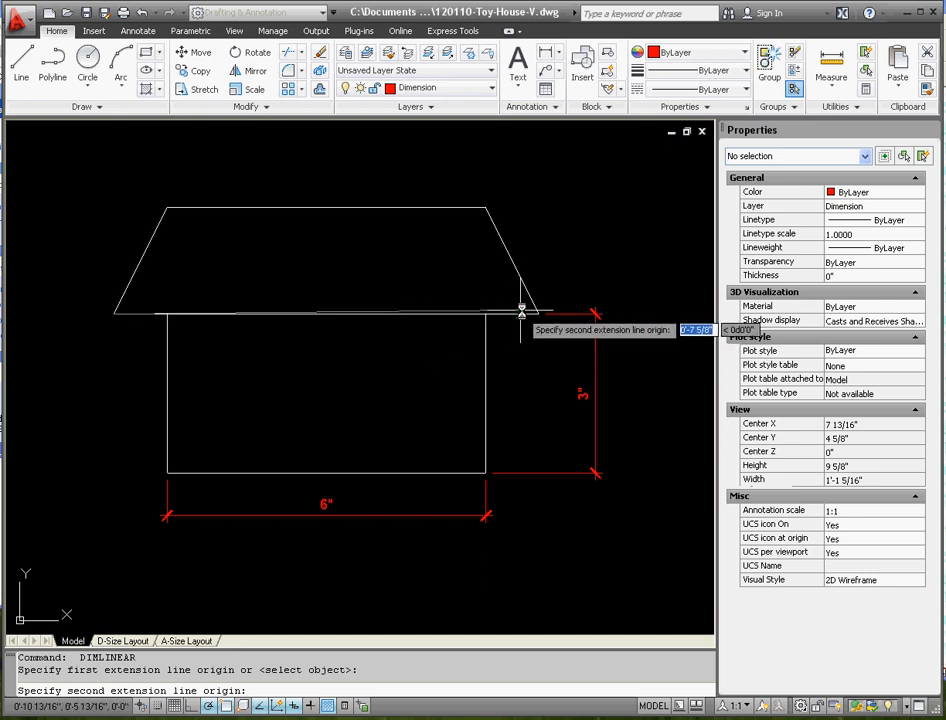
left_click(538, 313)
left_click(470, 361)
Step: Dimension the roof ridge between its two endpoints, with the dimension line above the ridge
key("Return")
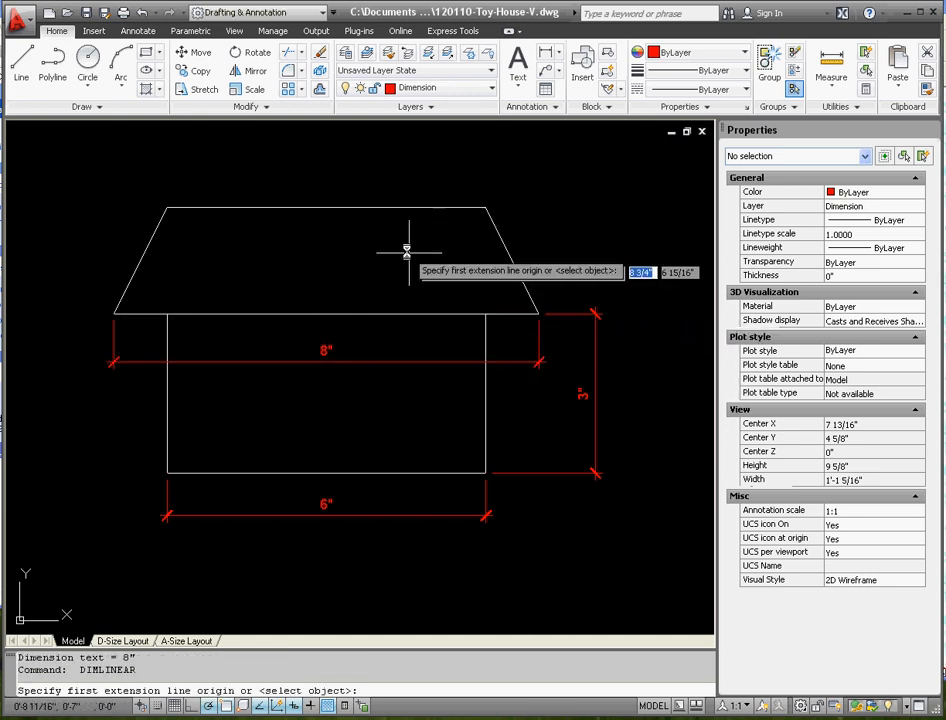
left_click(167, 207)
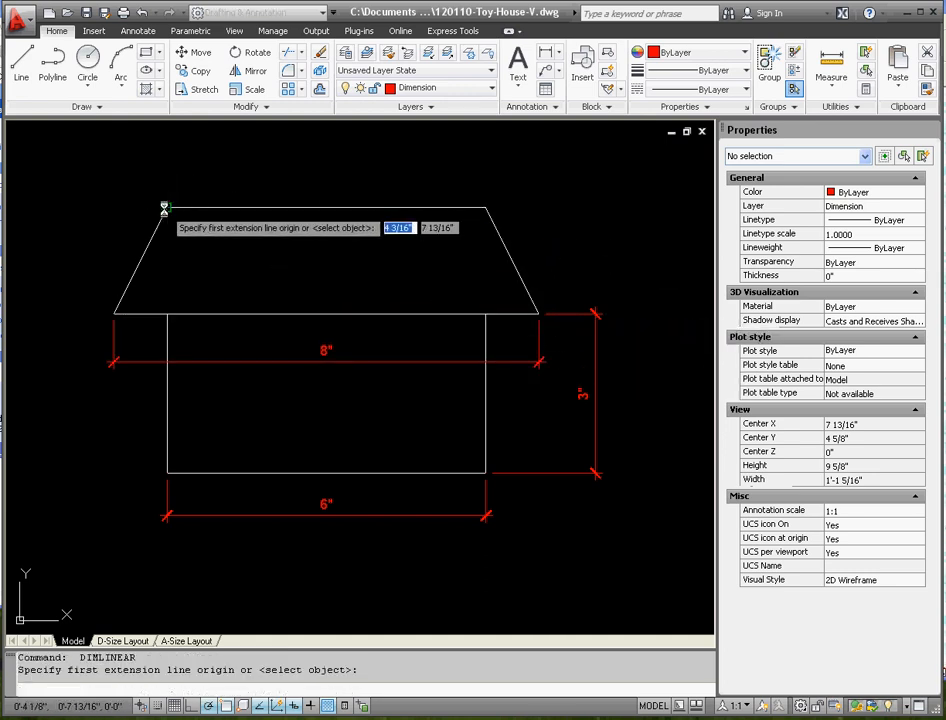
left_click(488, 207)
left_click(460, 170)
key("Escape")
key("Escape")
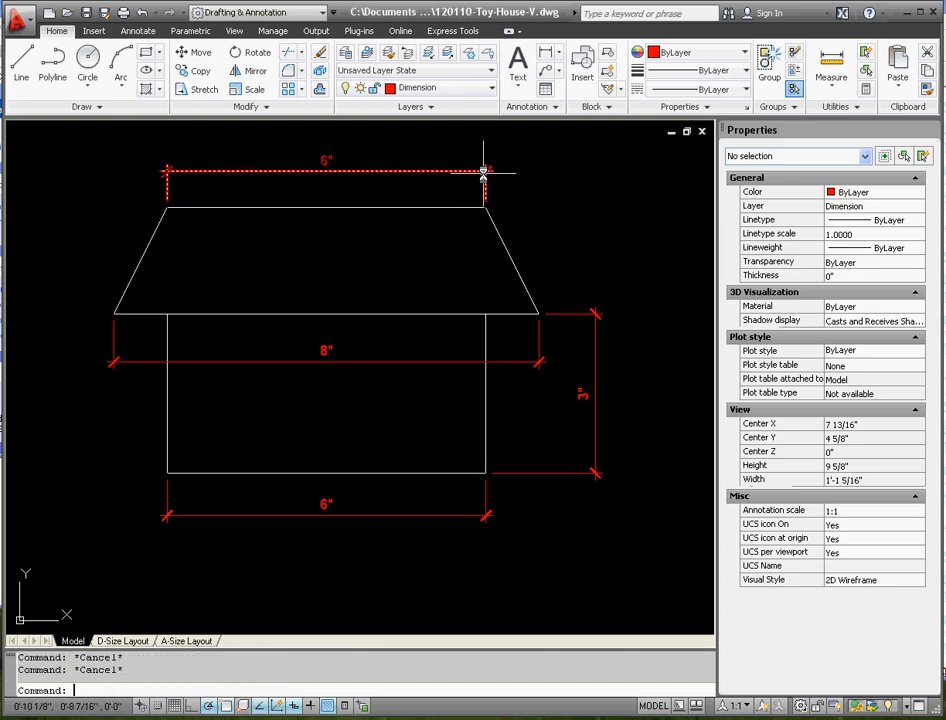
Step: Switch to the A-Size Layout and activate model space inside its viewport
scroll(507, 270, "down", 4)
scroll(374, 267, "up", 3)
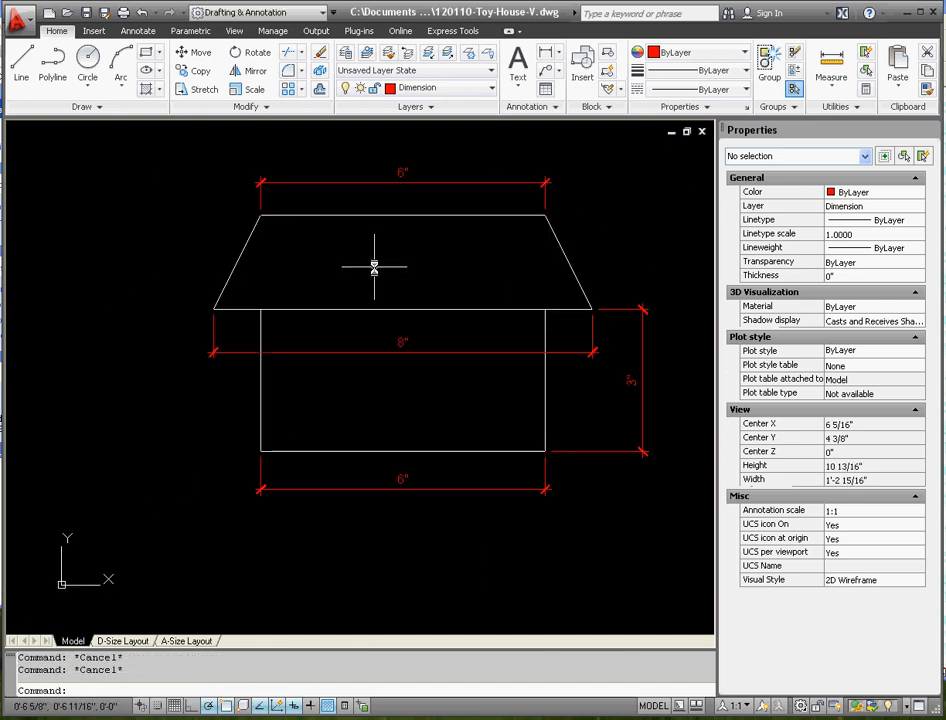
left_click(188, 641)
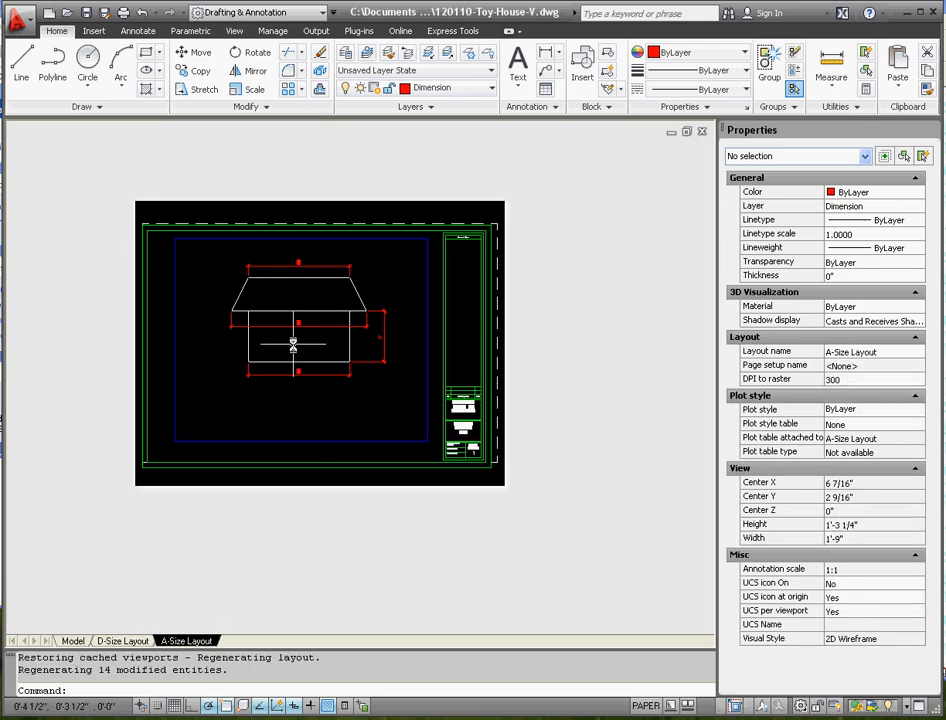
scroll(386, 265, "up", 3)
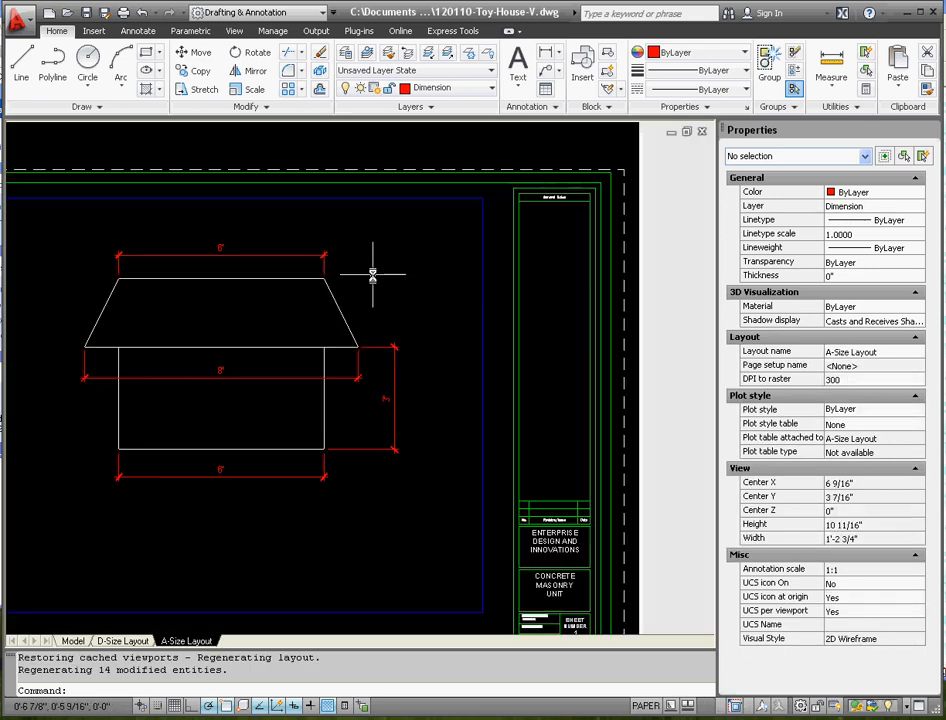
scroll(382, 297, "down", 2)
double_click(380, 294)
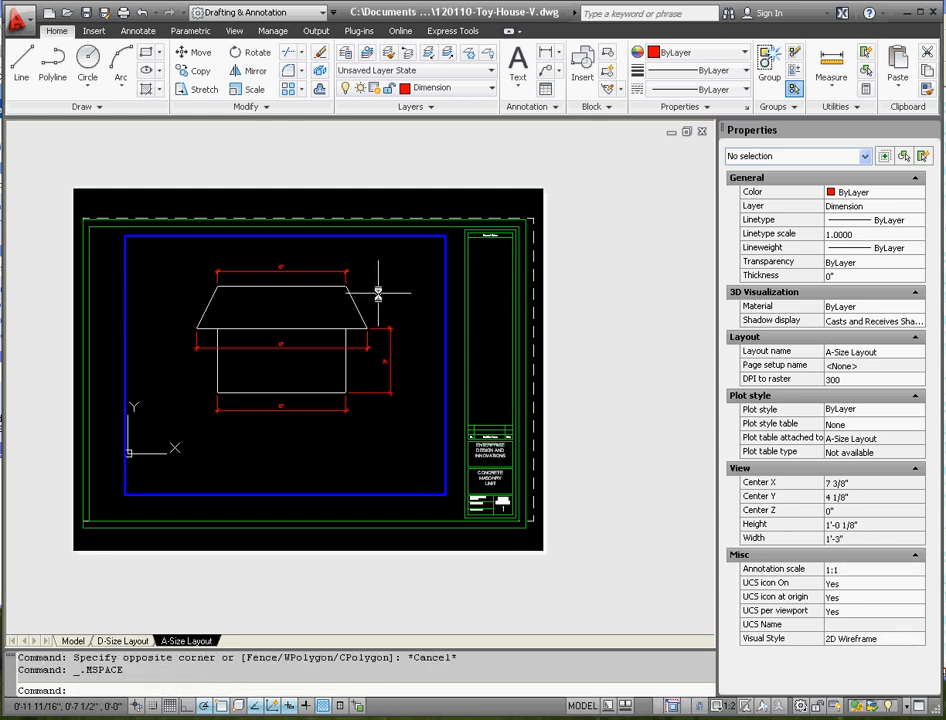
scroll(378, 293, "up", 3)
scroll(376, 289, "down", 2)
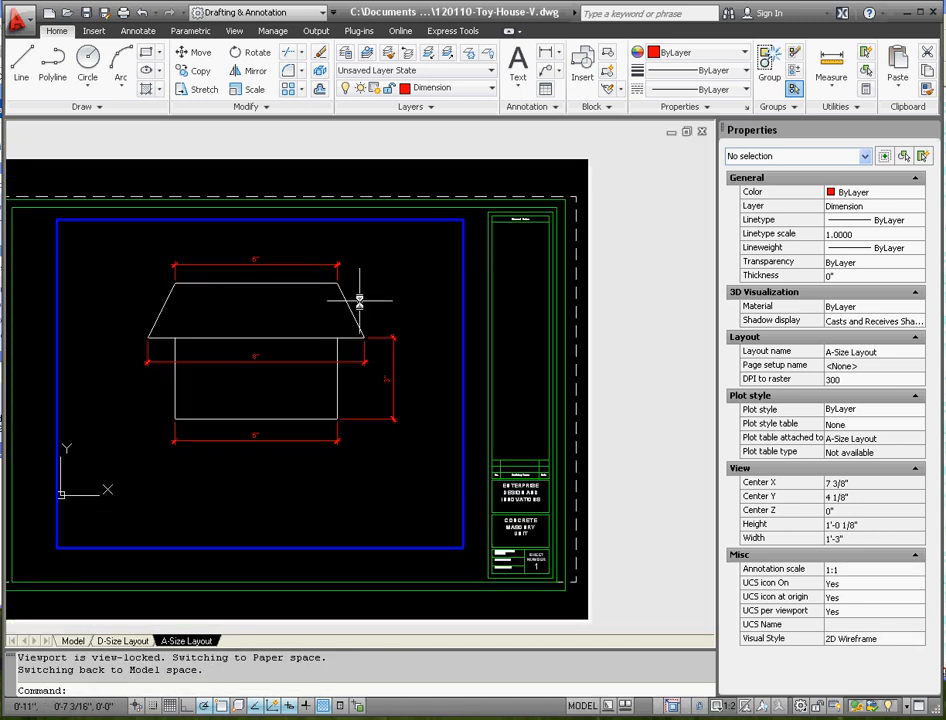
Step: Add a vertical dimension for the roof height from the ridge's right endpoint to the right eave endpoint, aligned with the wall-height dimension line
left_click(547, 54)
left_click(338, 284)
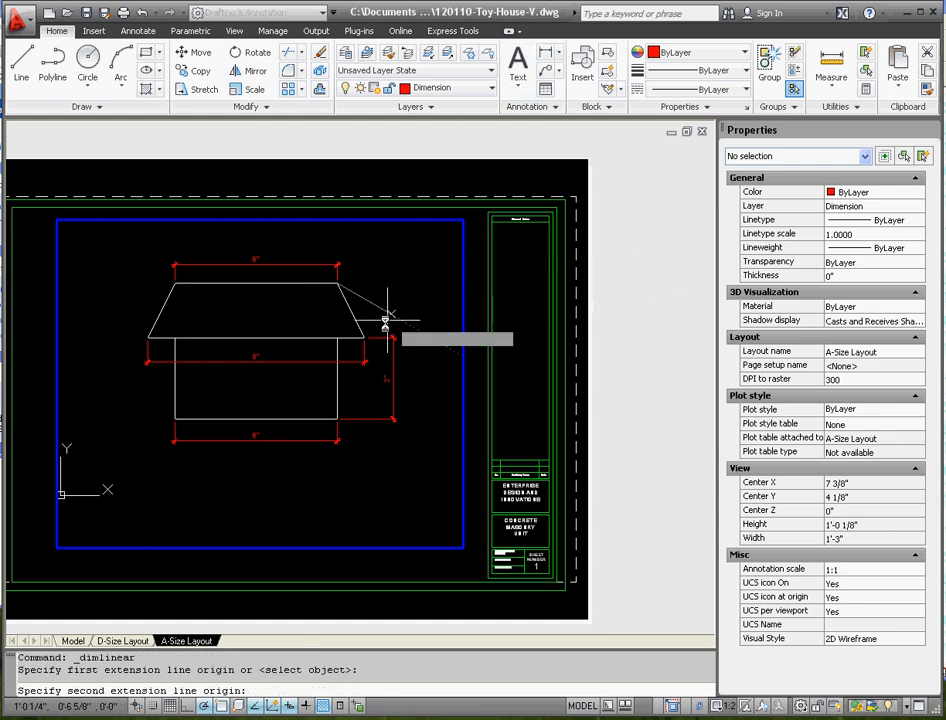
left_click(365, 338)
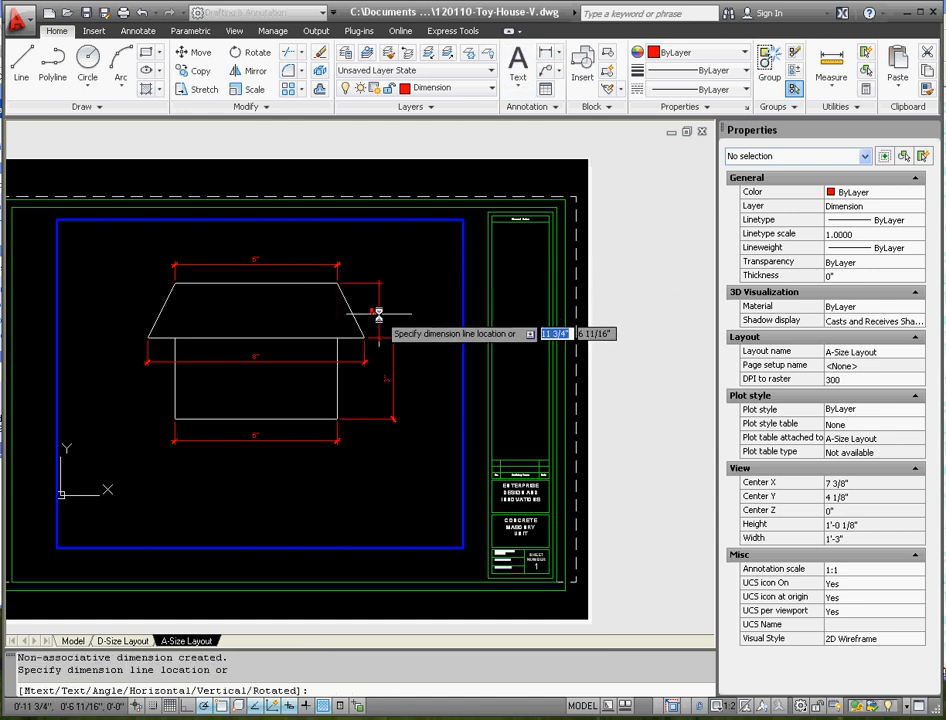
left_click(393, 350)
scroll(392, 350, "up", 8)
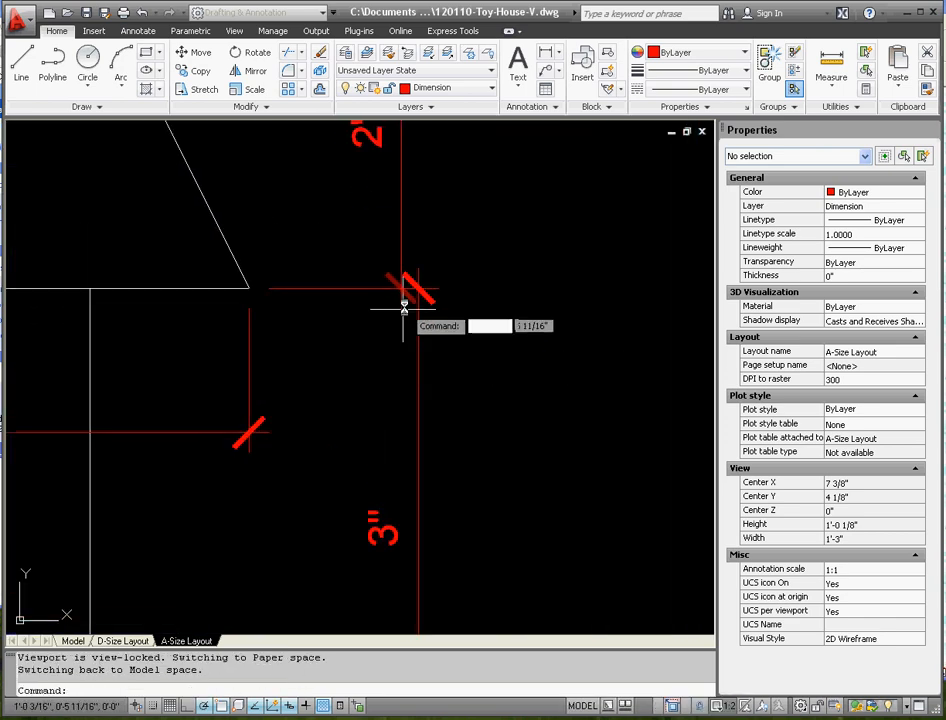
scroll(423, 400, "down", 4)
scroll(422, 296, "up", 2)
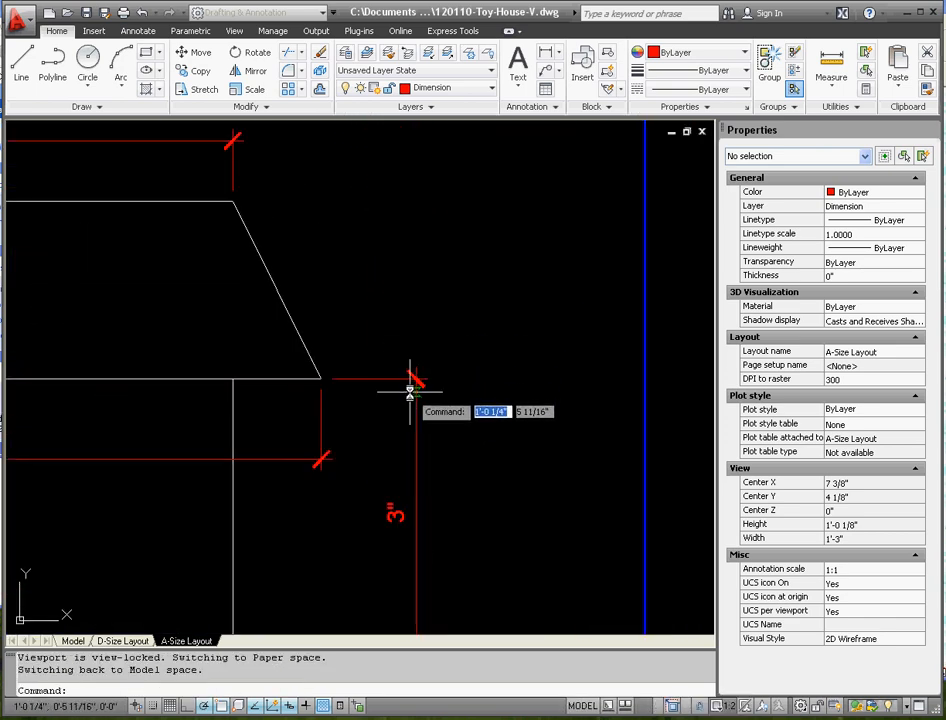
left_click(413, 378)
scroll(527, 353, "down", 4)
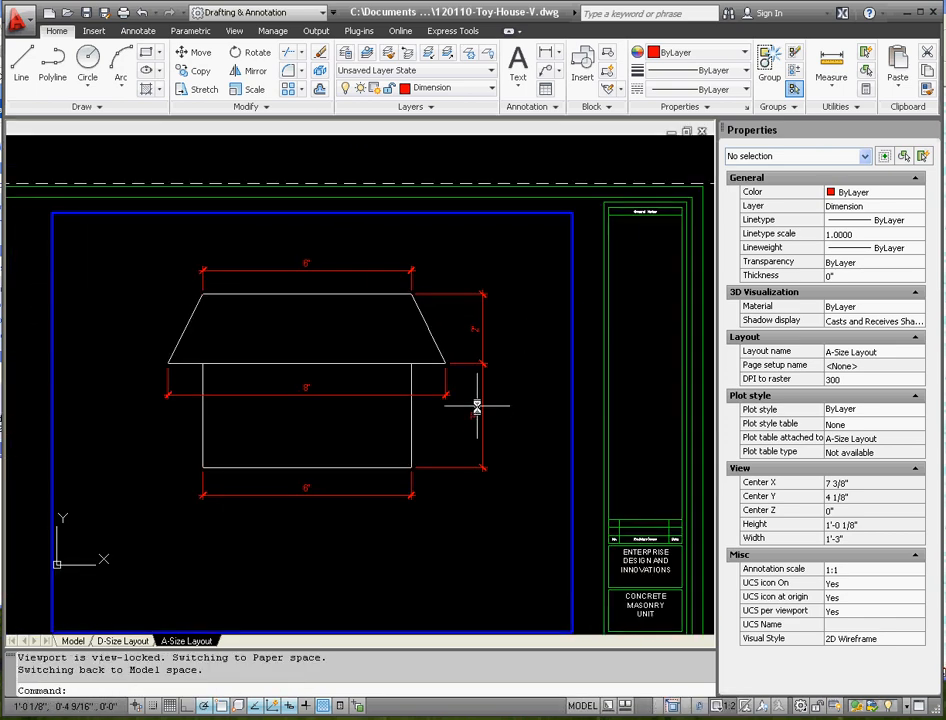
scroll(600, 380, "up", 2)
scroll(498, 390, "down", 3)
scroll(344, 376, "up", 1)
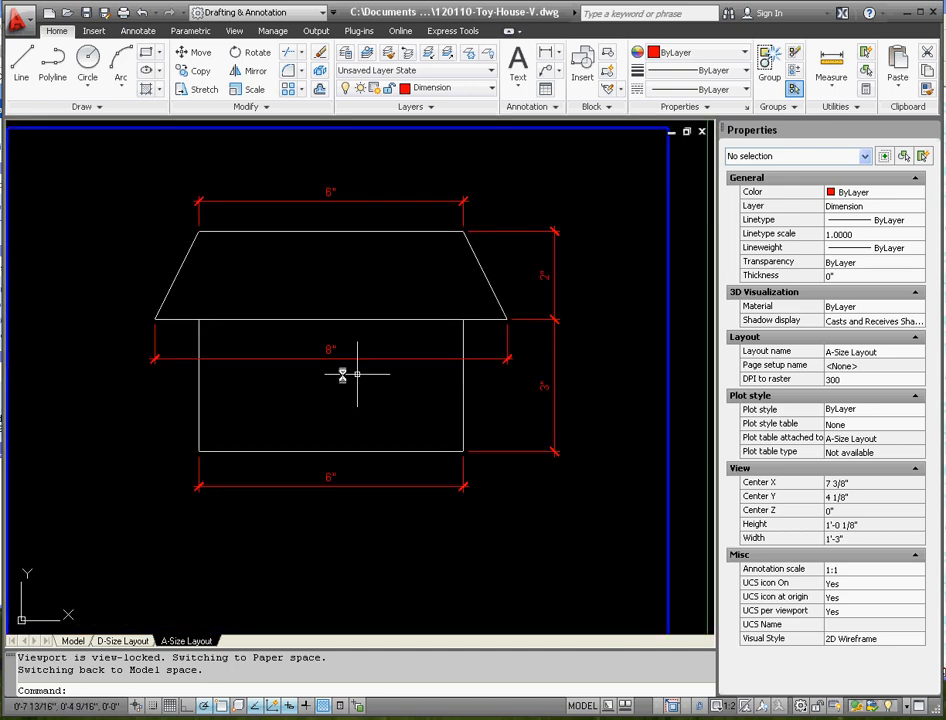
Step: Return to paper space and stretch the viewport's lower-left corner inward to about 6 1/2" wide by 5 1/16" high
scroll(432, 611, "down", 1)
double_click(431, 565)
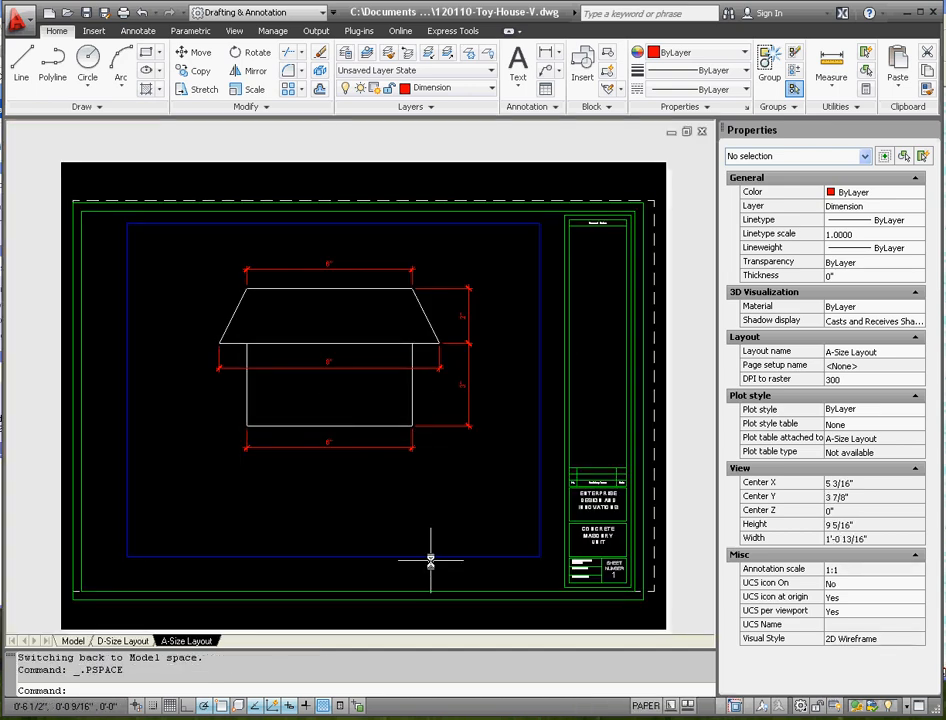
left_click(431, 561)
left_click(417, 547)
left_click(127, 556)
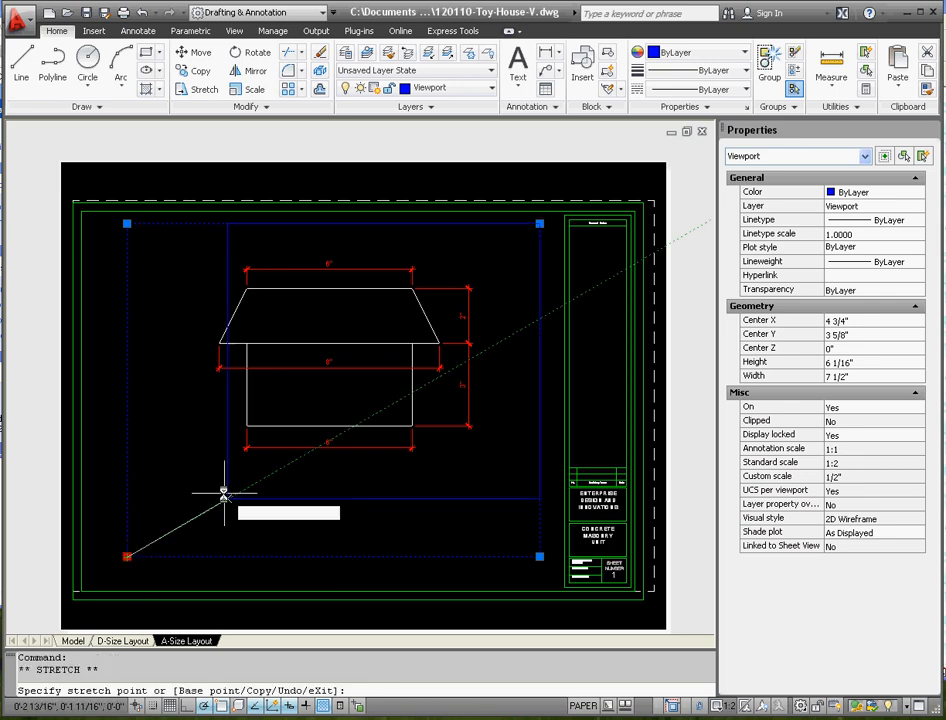
left_click(182, 501)
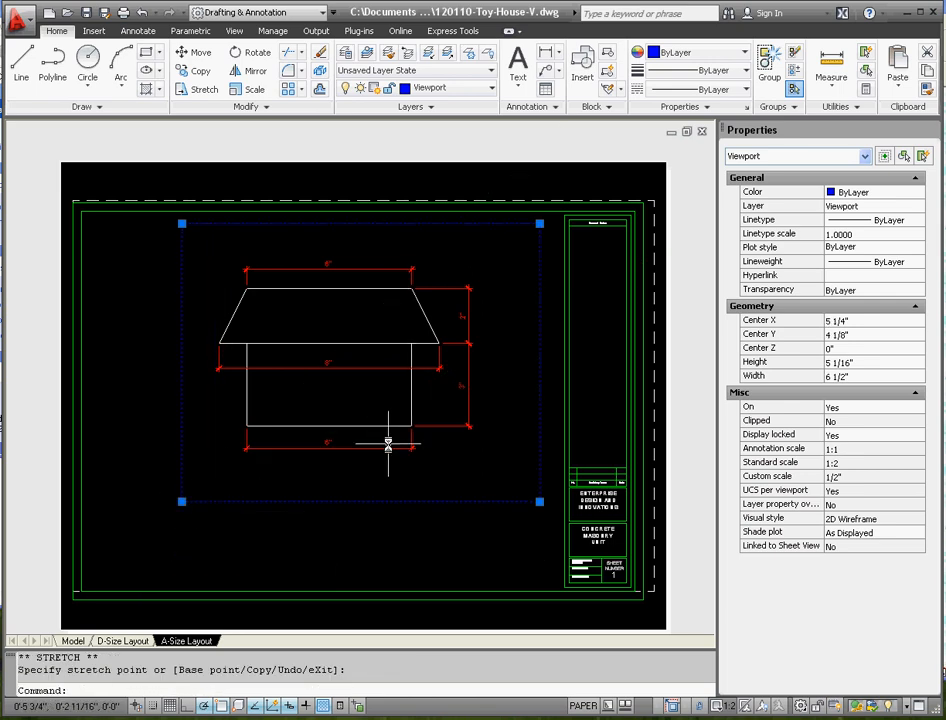
Step: Move the resized viewport down and to the left to centre it in the sheet's drawing area
type("m")
key("Return")
left_click(375, 388)
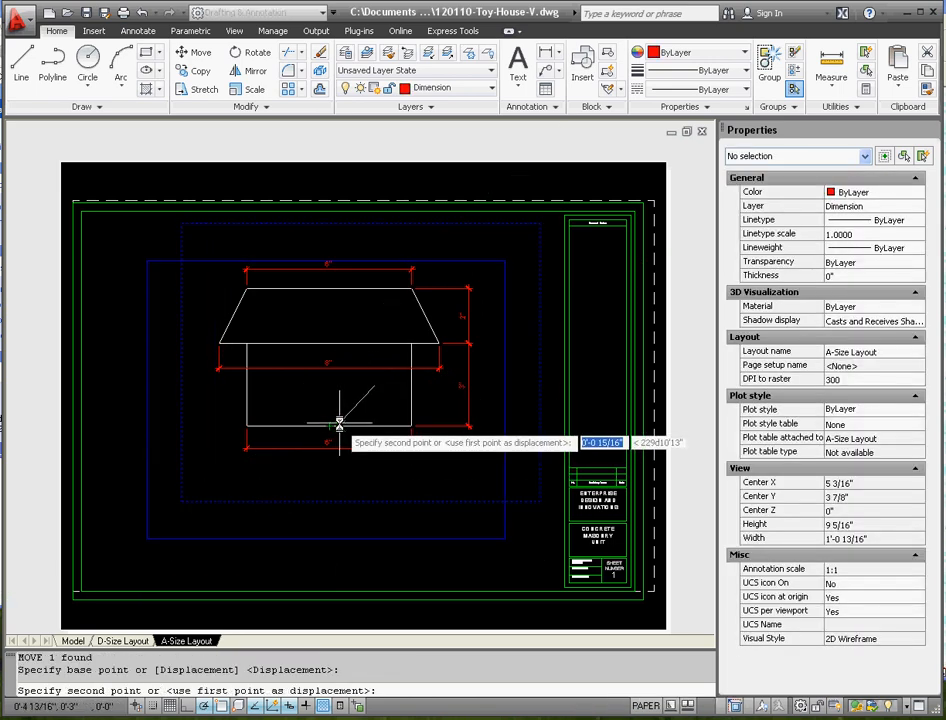
left_click(341, 419)
Step: Examine the title block's project number, date and scale entries, and then the whole A-size sheet
scroll(487, 375, "down", 4)
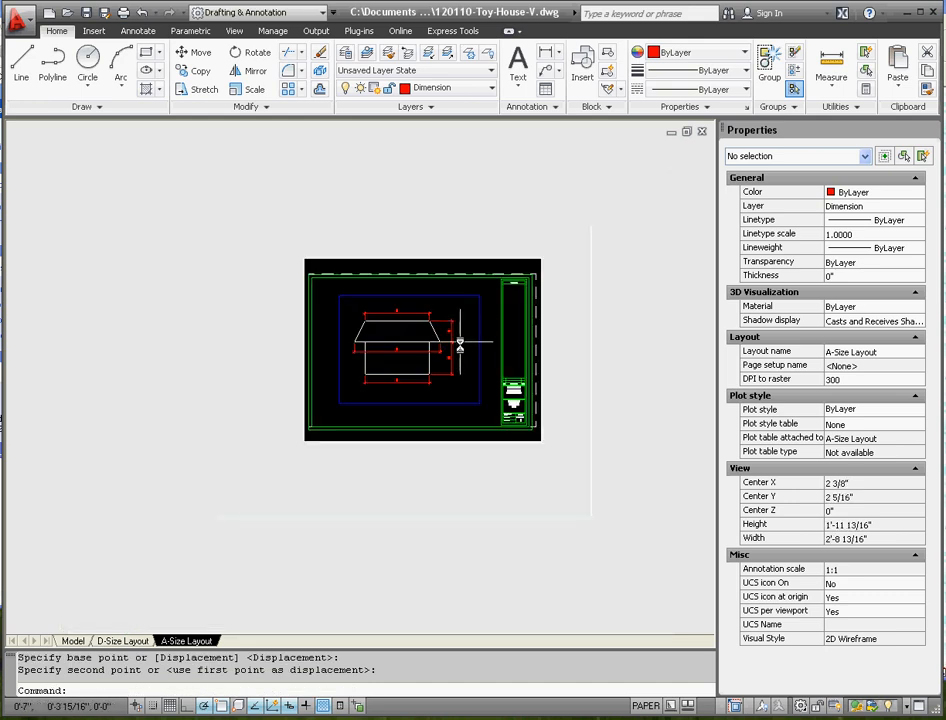
scroll(430, 348, "up", 3)
scroll(470, 395, "down", 1)
scroll(489, 449, "up", 4)
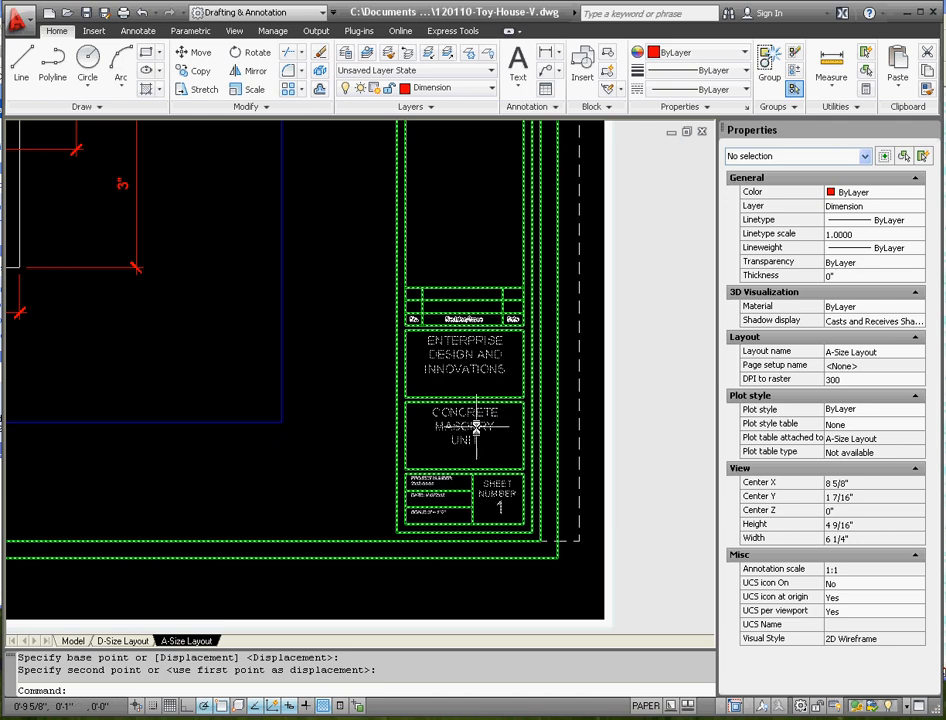
scroll(437, 506, "up", 6)
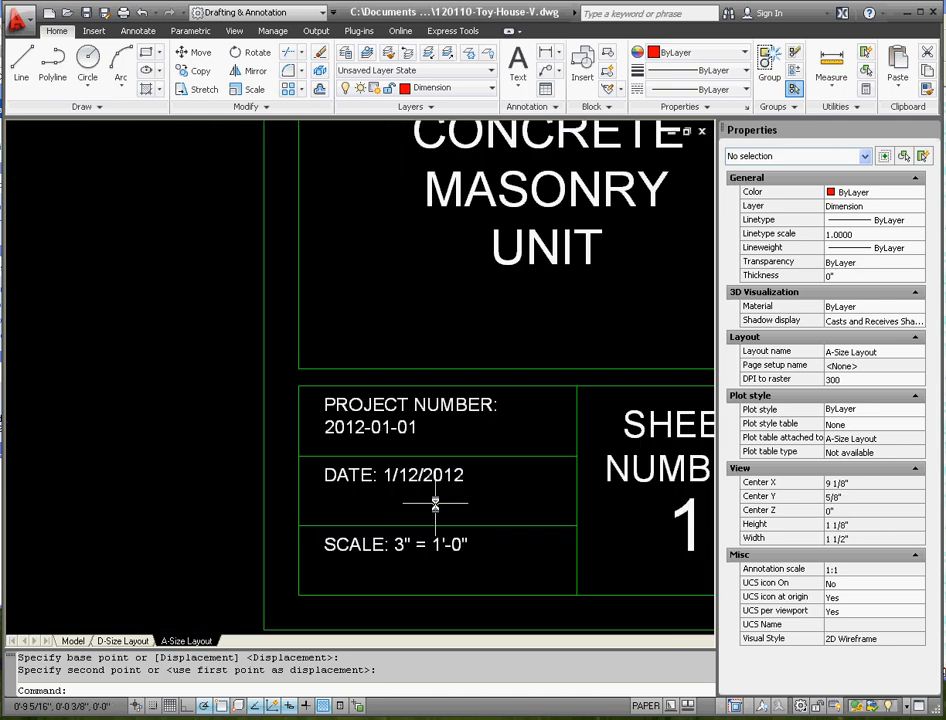
scroll(327, 359, "down", 2)
scroll(395, 440, "up", 2)
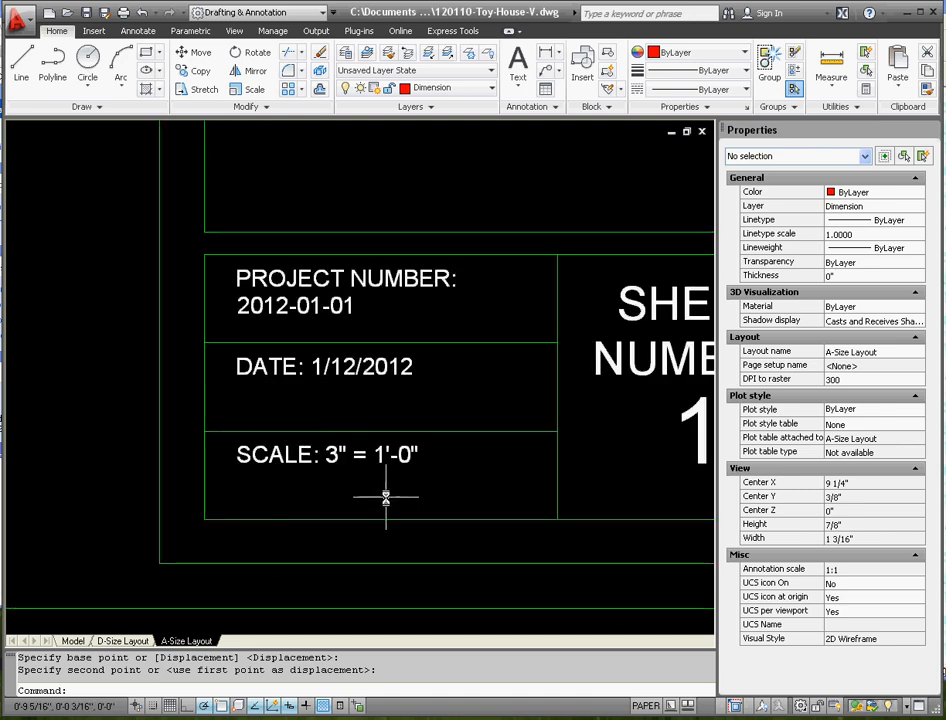
scroll(457, 493, "down", 5)
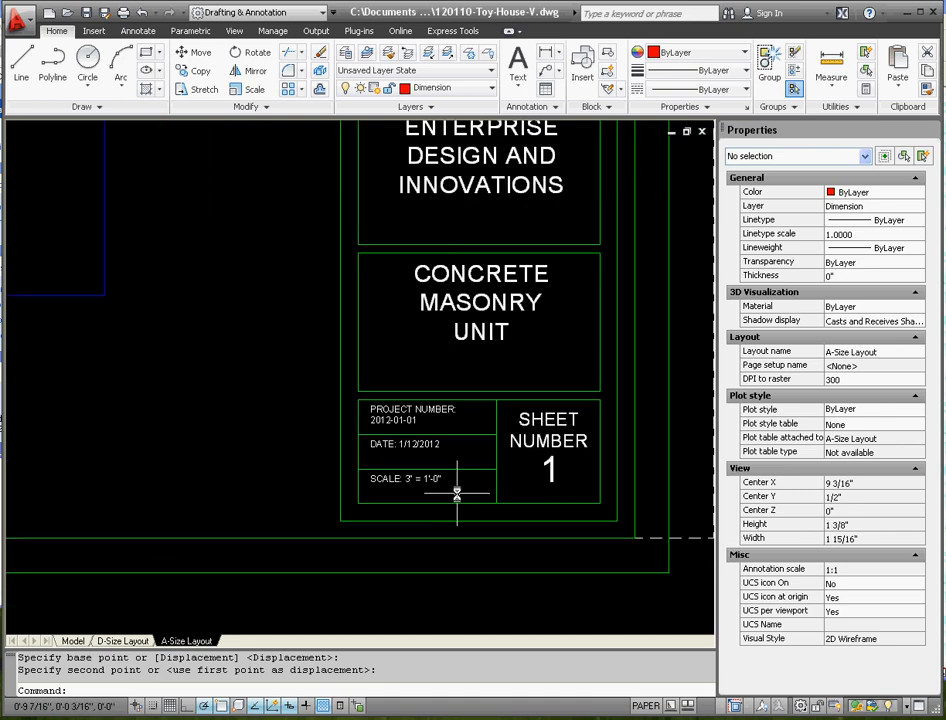
scroll(391, 452, "down", 3)
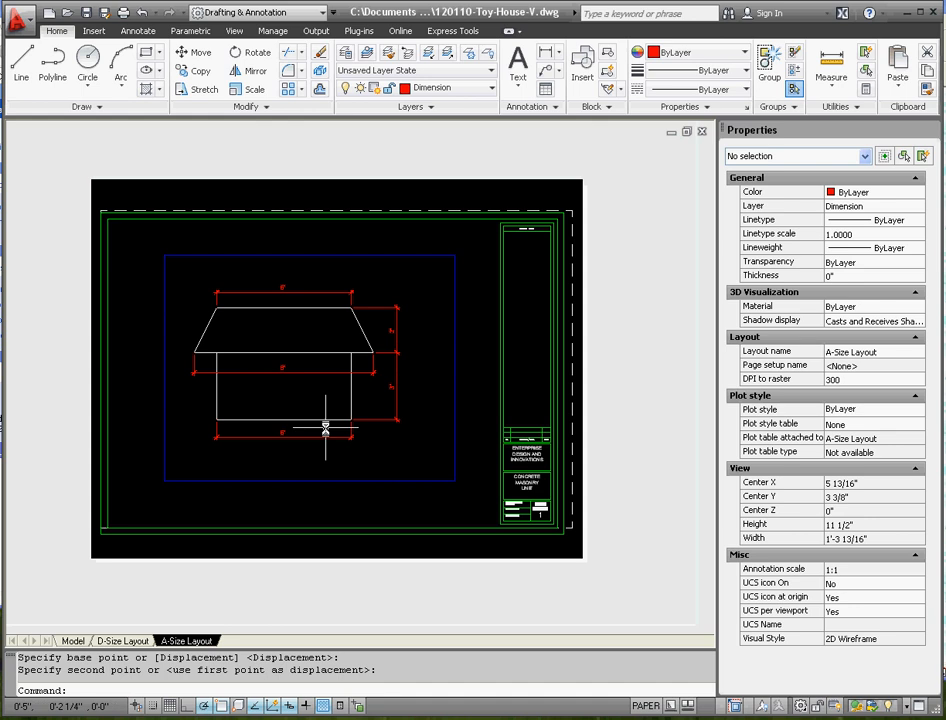